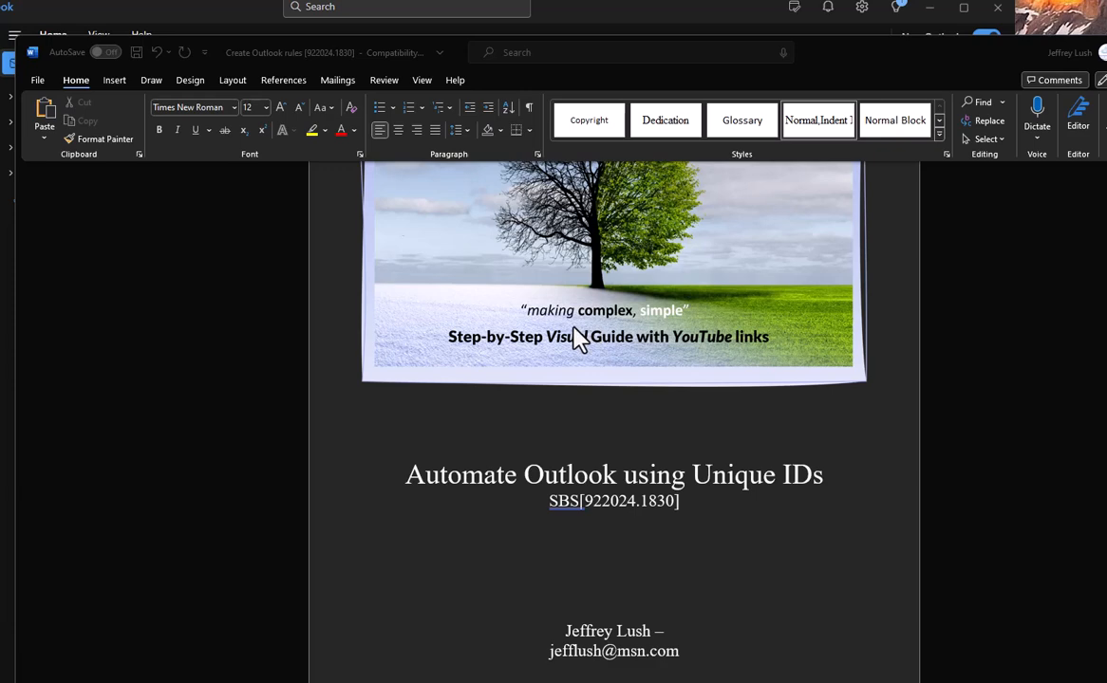
# Switch between the Outlook inbox and the Word booklet, ending back in Word.
pyautogui.click(662, 17)
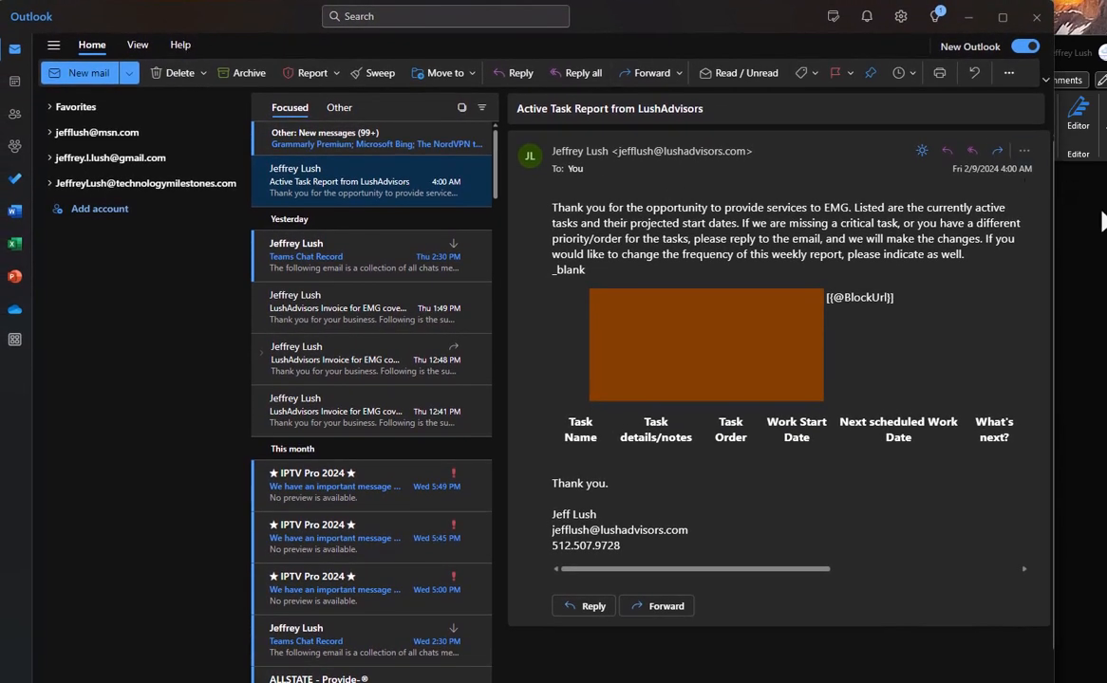
pyautogui.click(1103, 224)
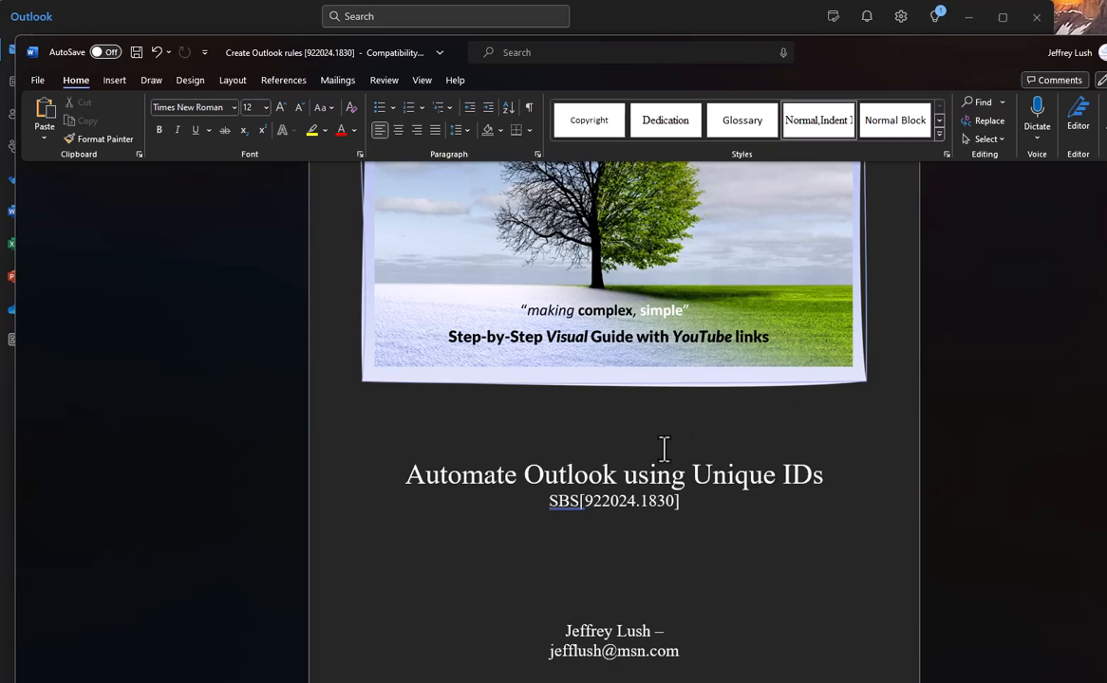
pyautogui.click(735, 23)
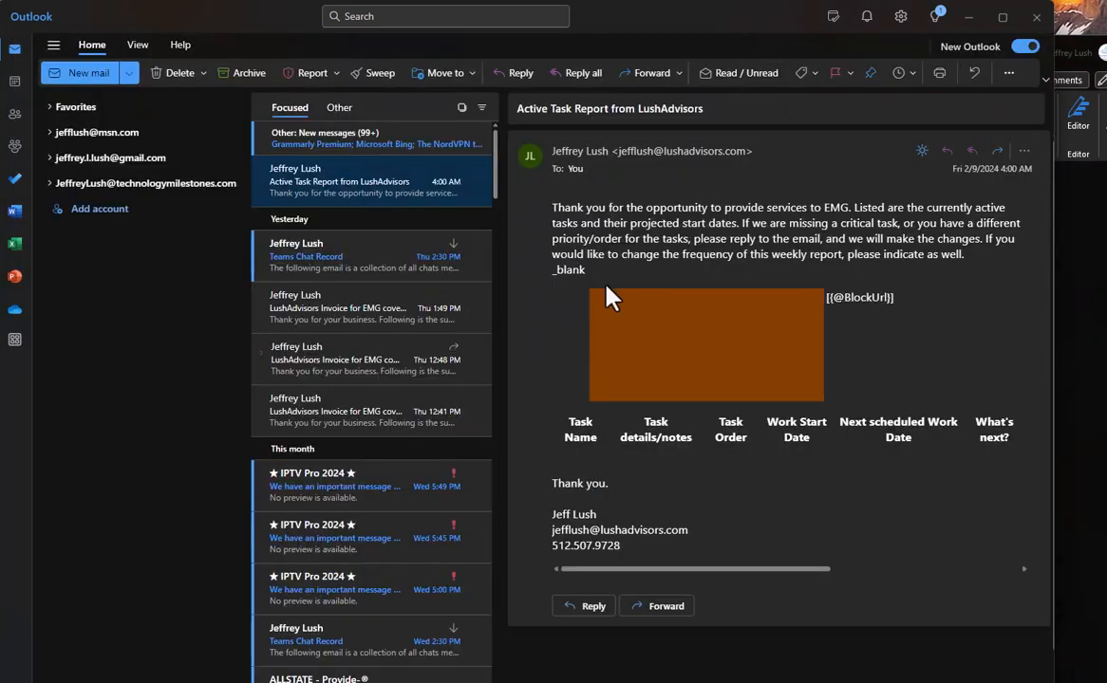
pyautogui.hotkey('alt', 'Tab')
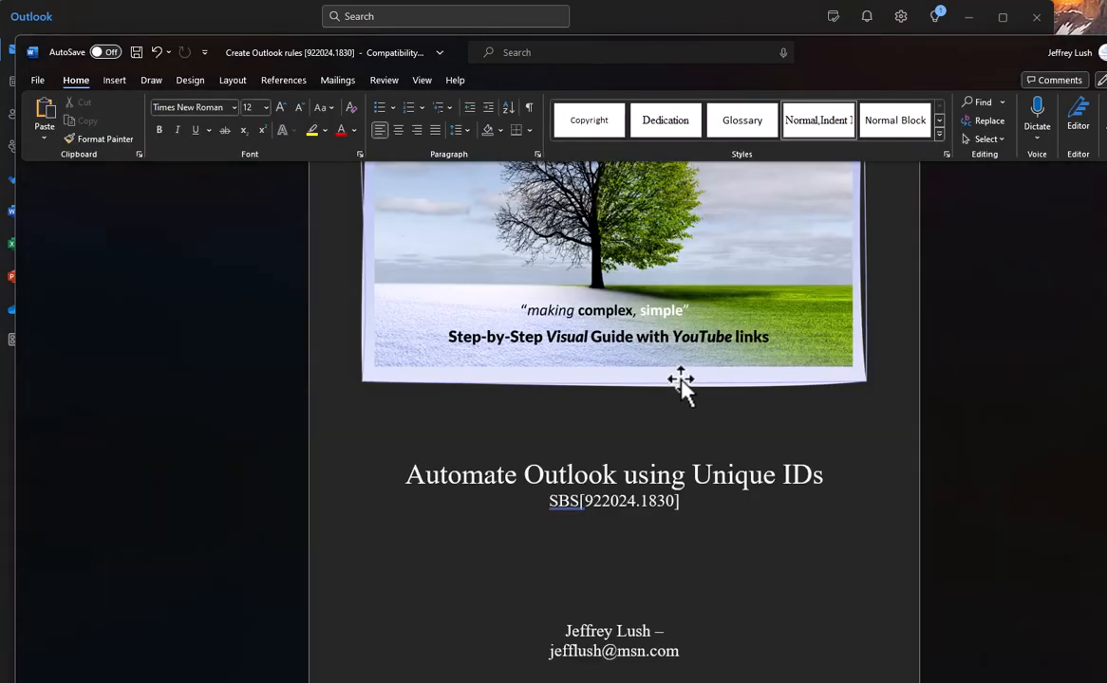
# Scroll the booklet down to the Introduction page with the Outlook rules screenshots.
pyautogui.scroll(-20, 680, 384)
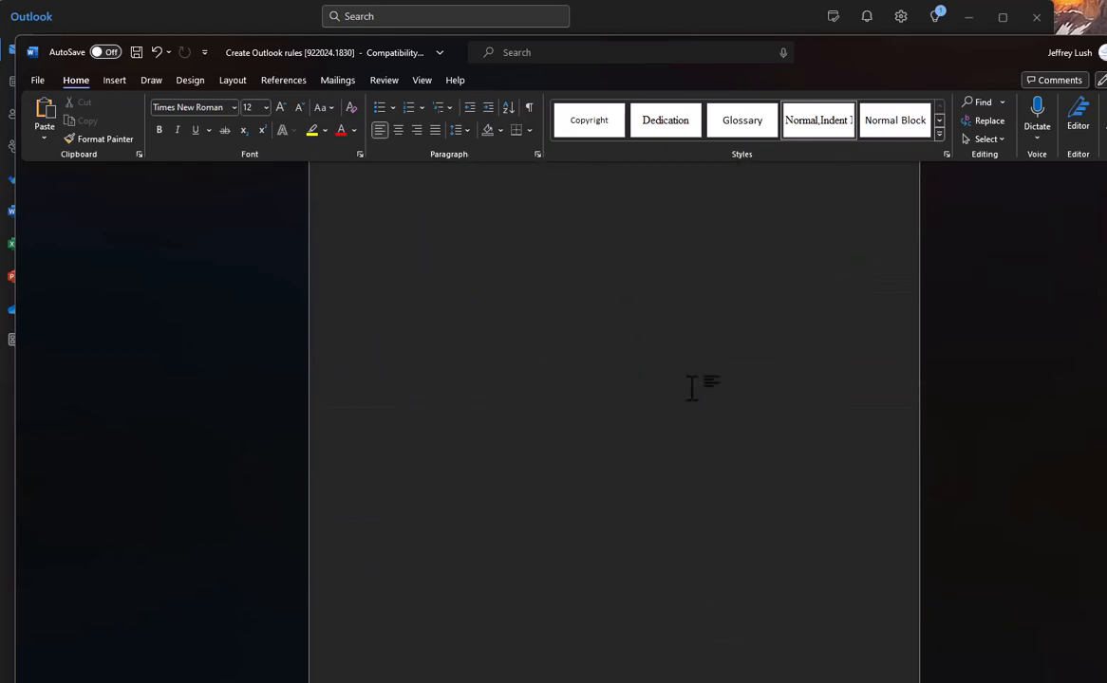
pyautogui.scroll(-15, 692, 387)
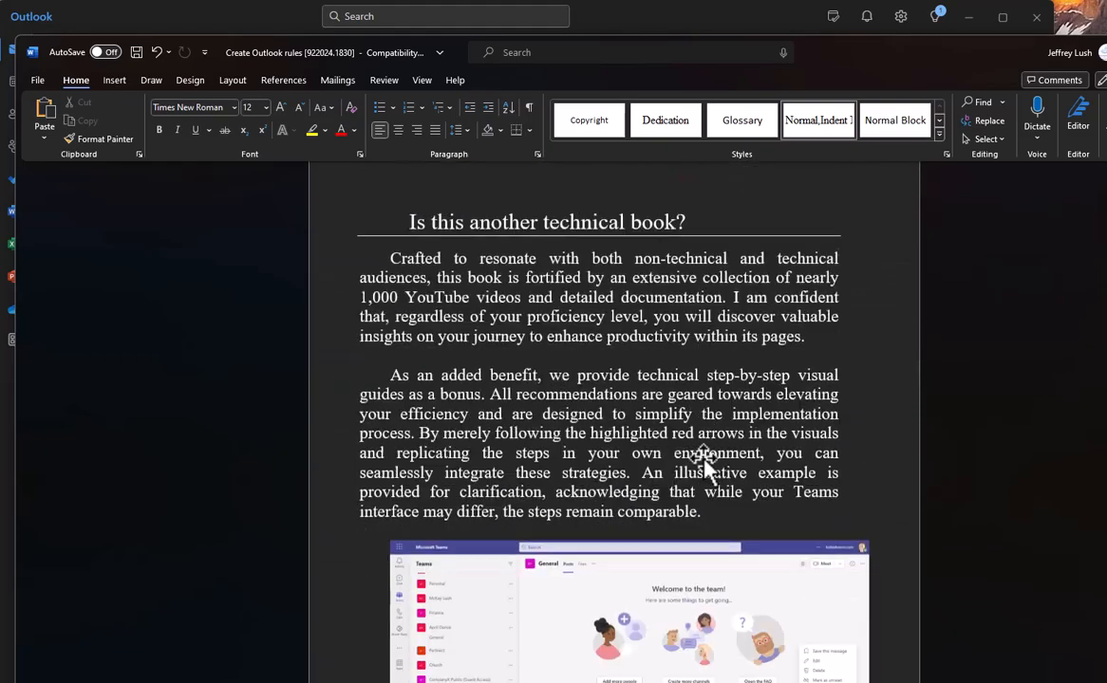
pyautogui.scroll(-10, 707, 461)
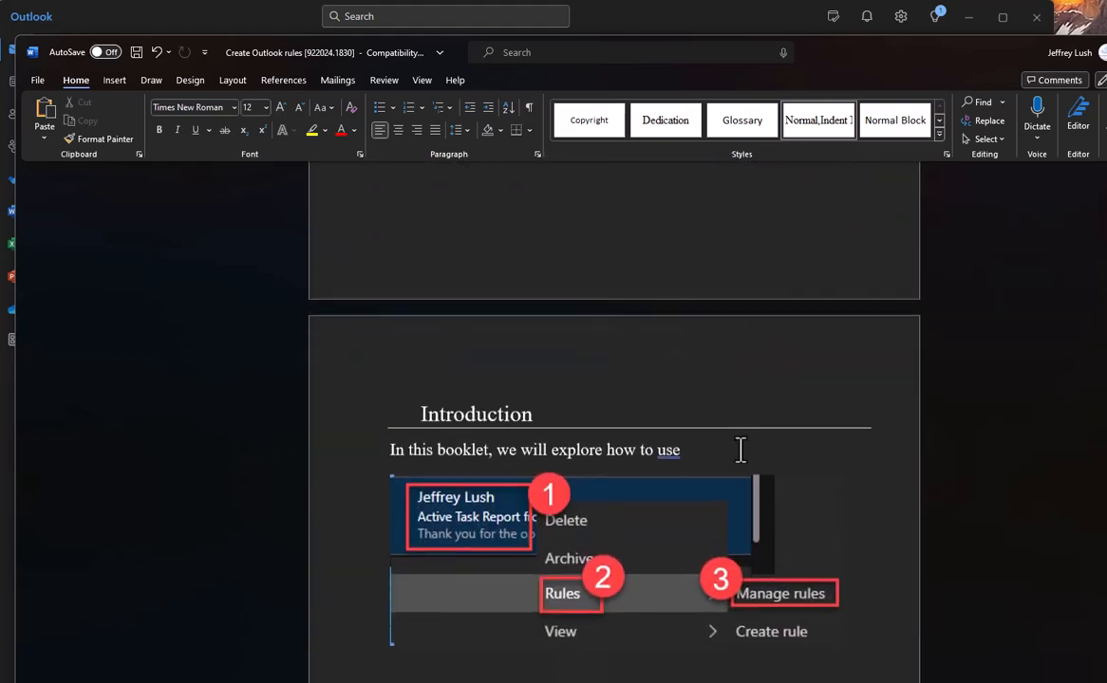
pyautogui.scroll(-3, 740, 450)
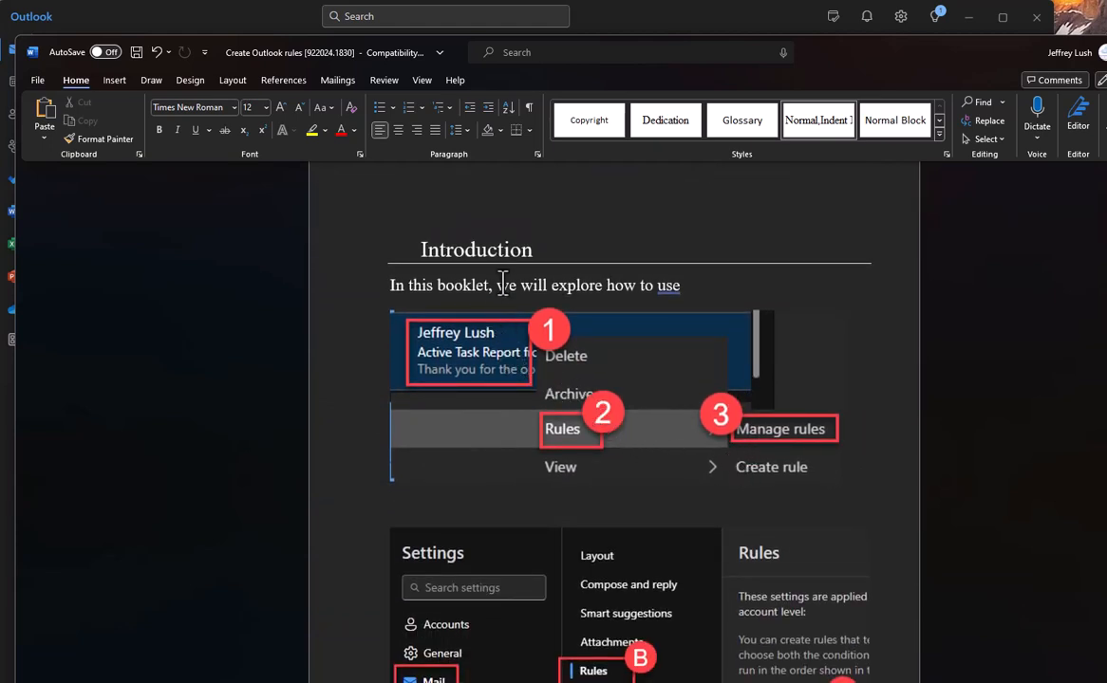
pyautogui.scroll(-2, 475, 349)
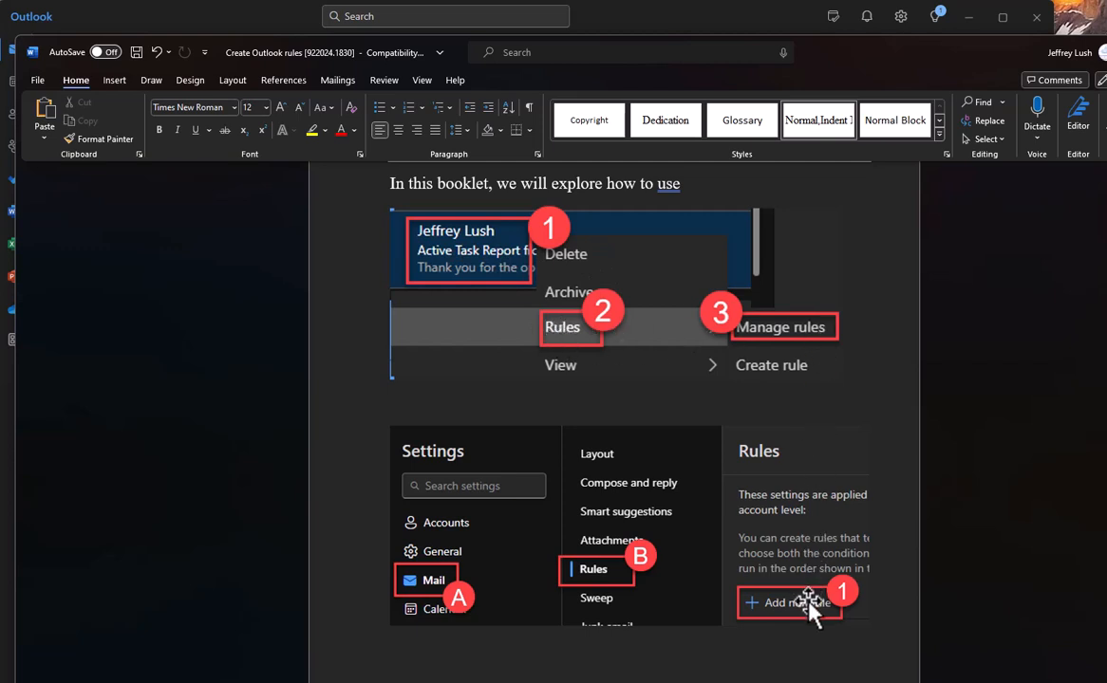
pyautogui.click(678, 14)
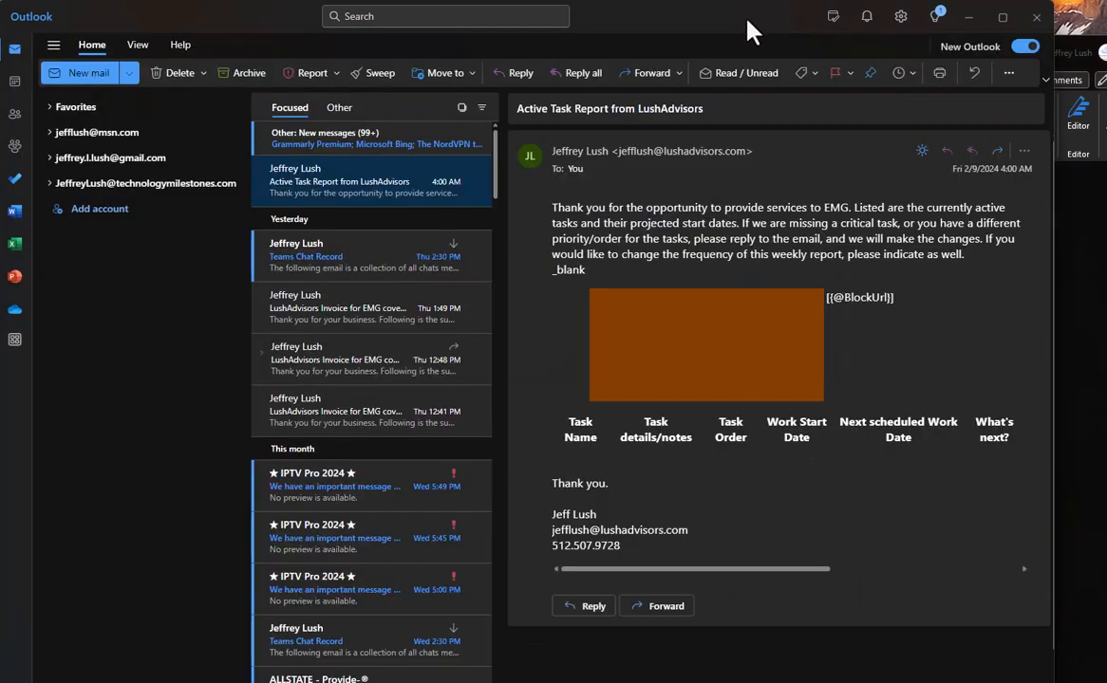
pyautogui.rightClick(358, 177)
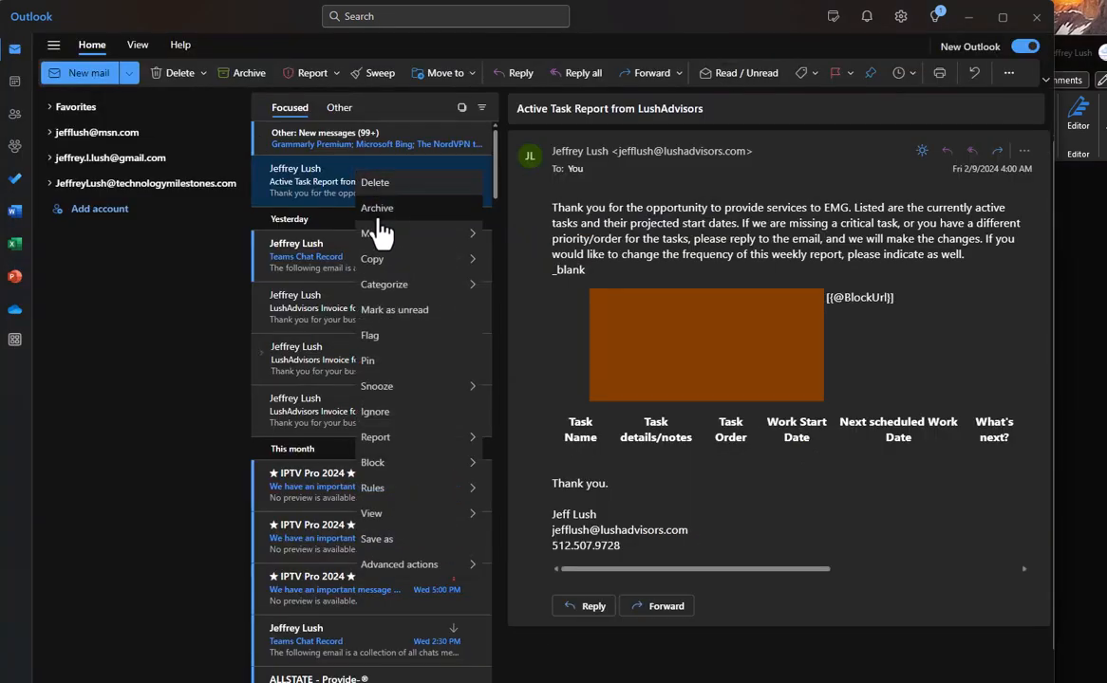
pyautogui.moveTo(450, 493)
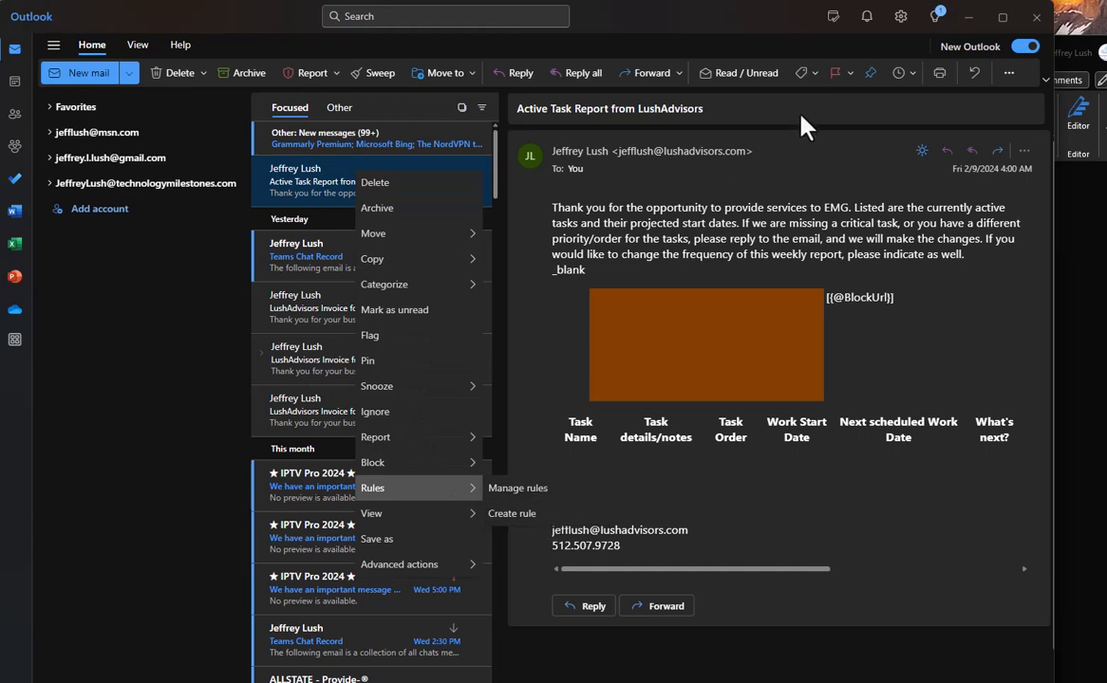
pyautogui.click(816, 220)
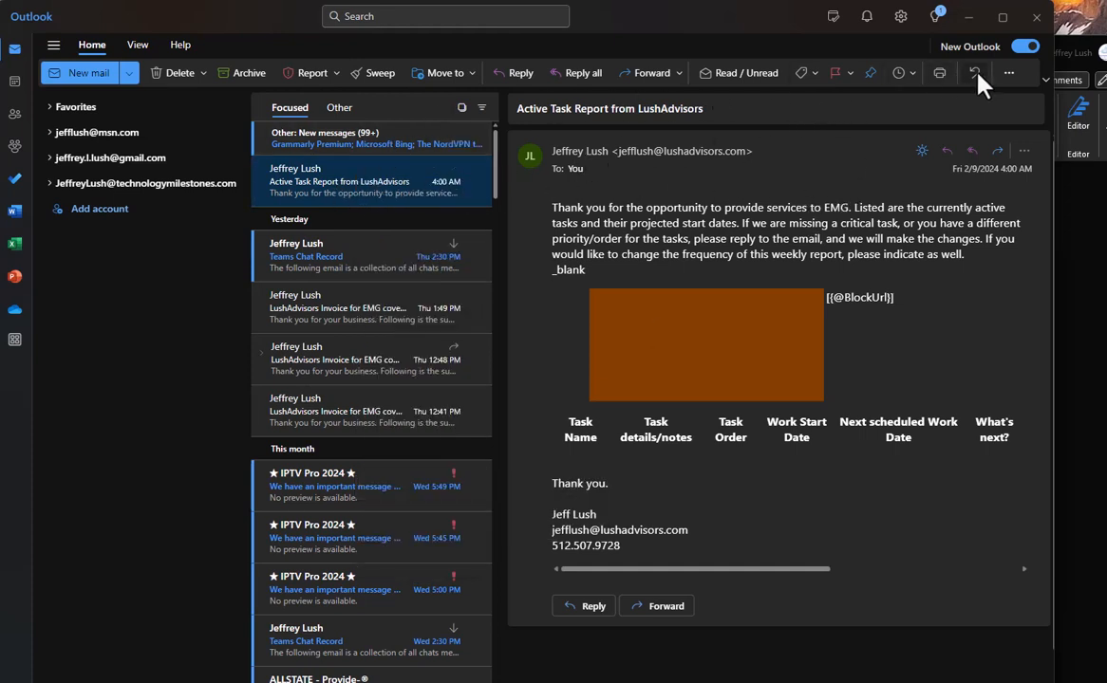
pyautogui.click(1008, 76)
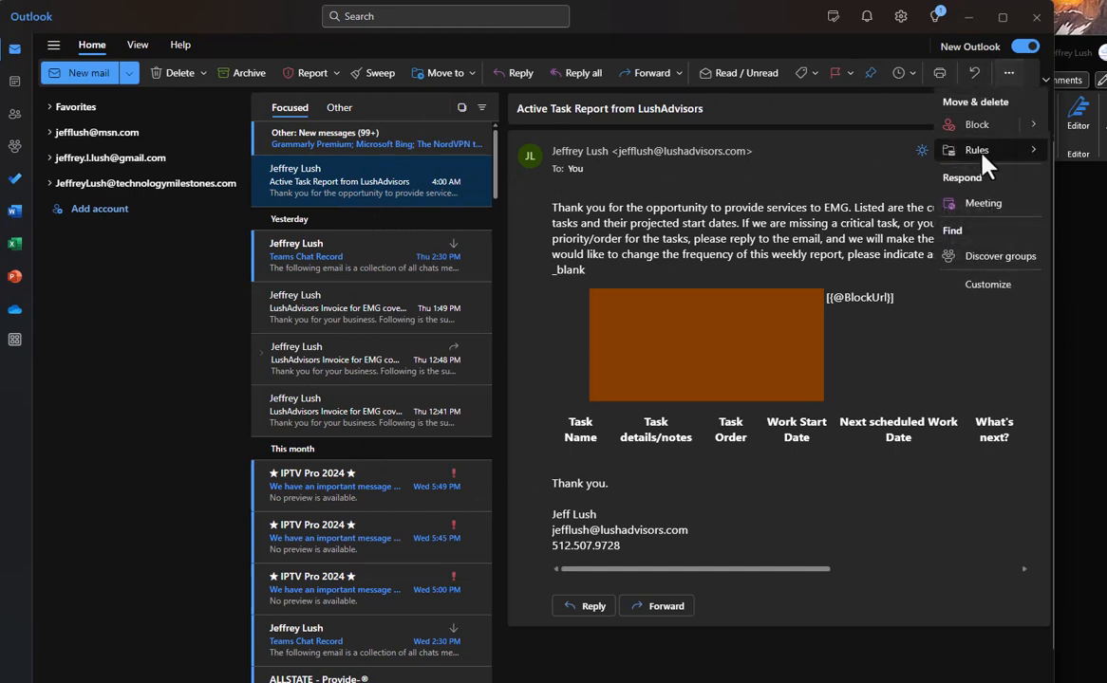
pyautogui.moveTo(984, 159)
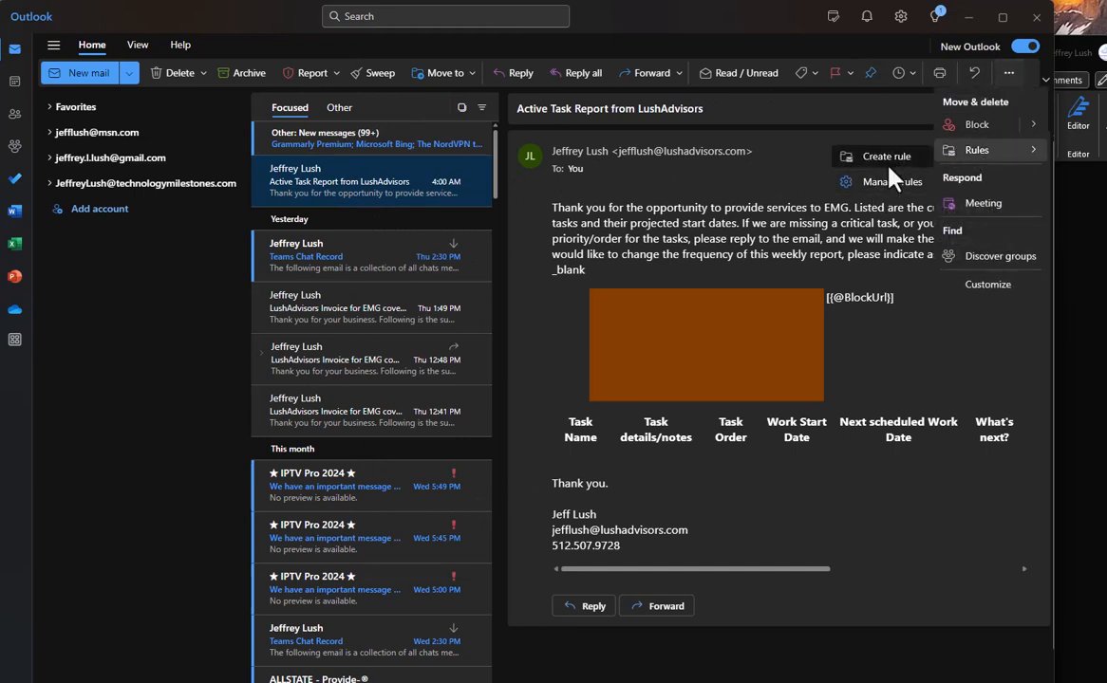
pyautogui.click(736, 244)
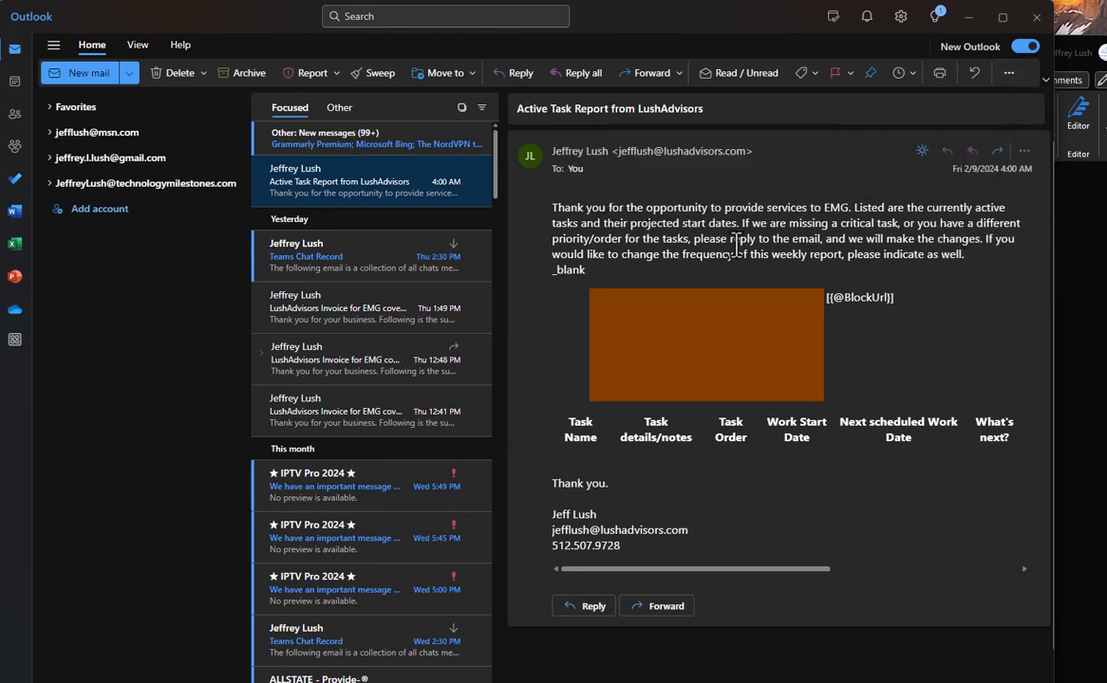
pyautogui.rightClick(372, 179)
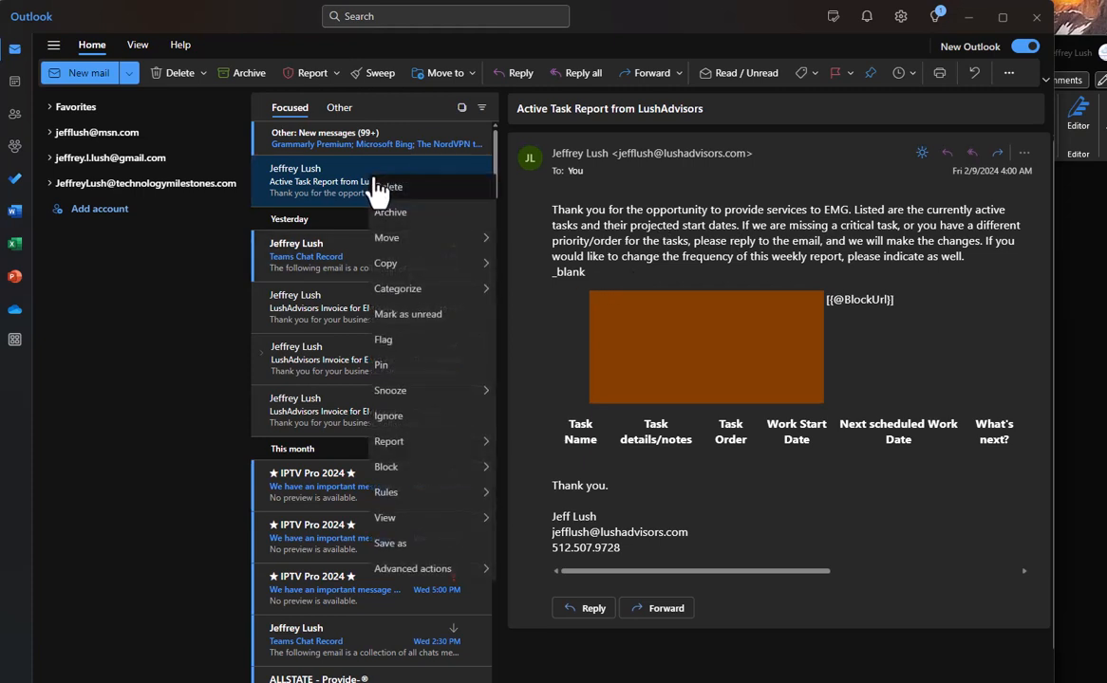
pyautogui.moveTo(446, 496)
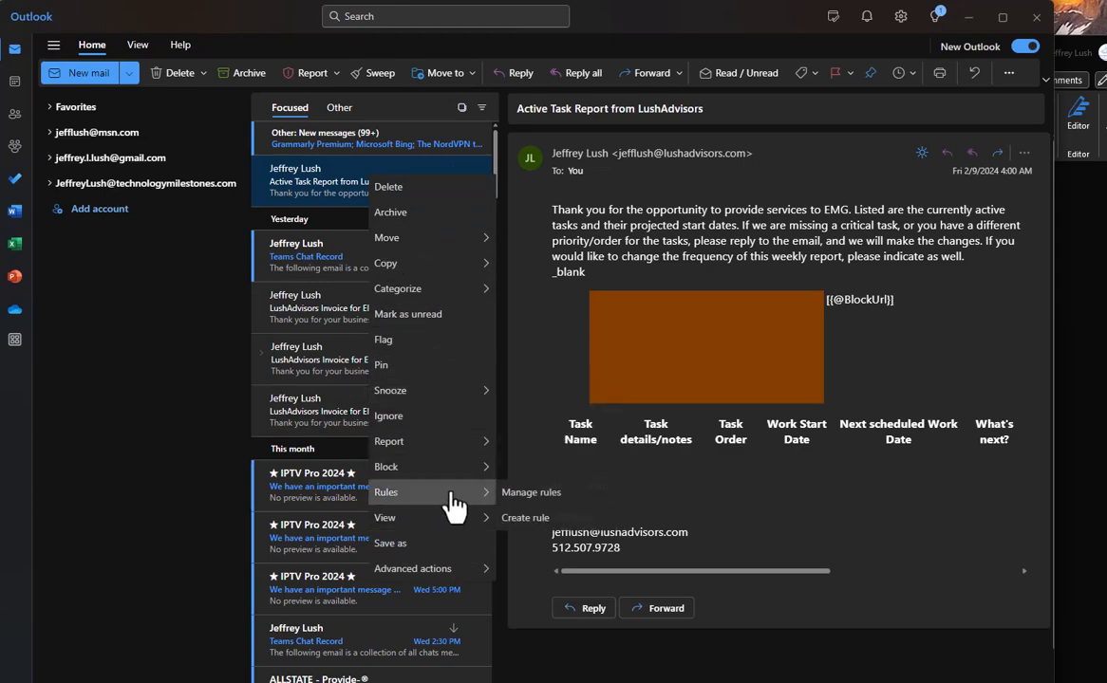
pyautogui.click(549, 503)
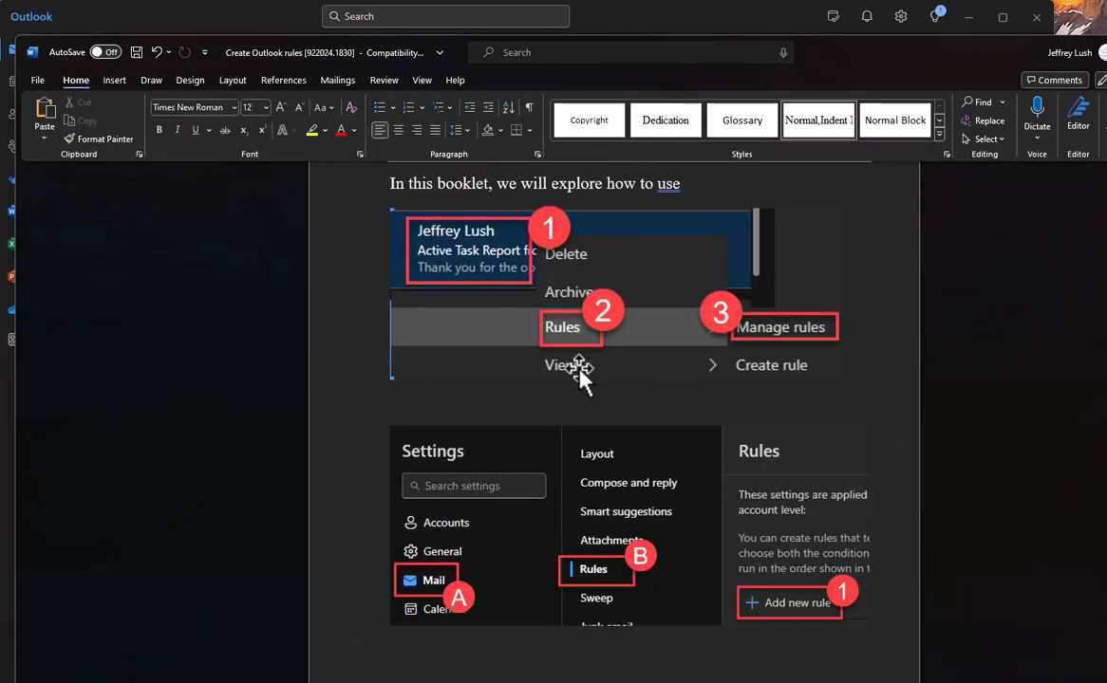
pyautogui.scroll(5, 580, 375)
pyautogui.scroll(-4, 583, 375)
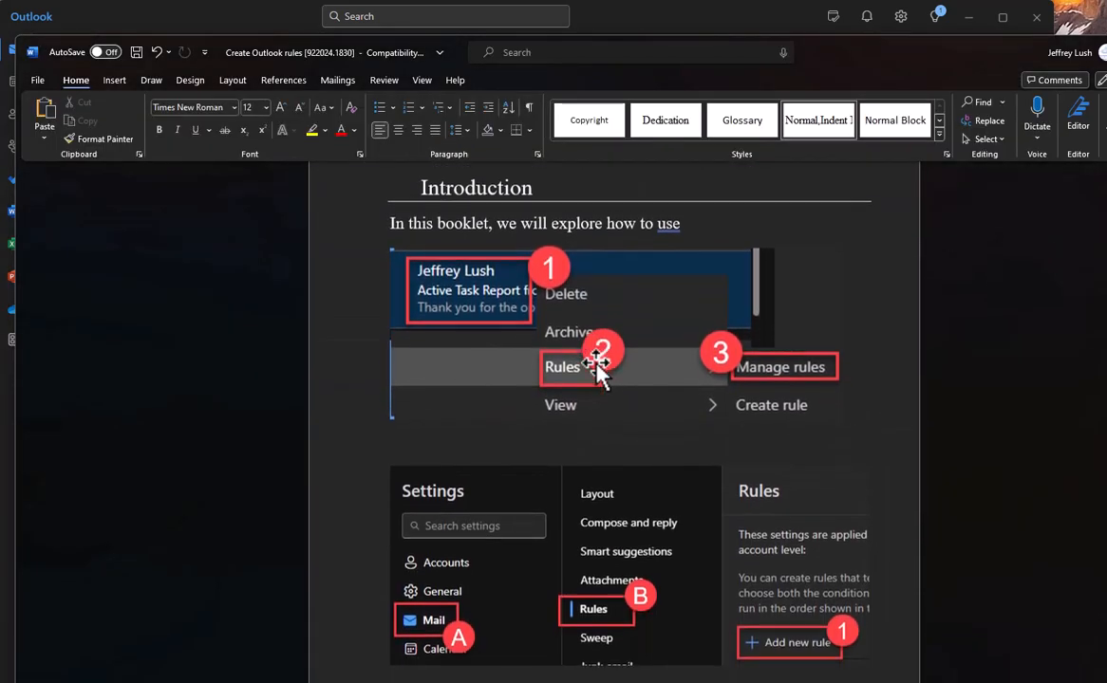
pyautogui.scroll(-2, 596, 363)
pyautogui.scroll(1, 595, 363)
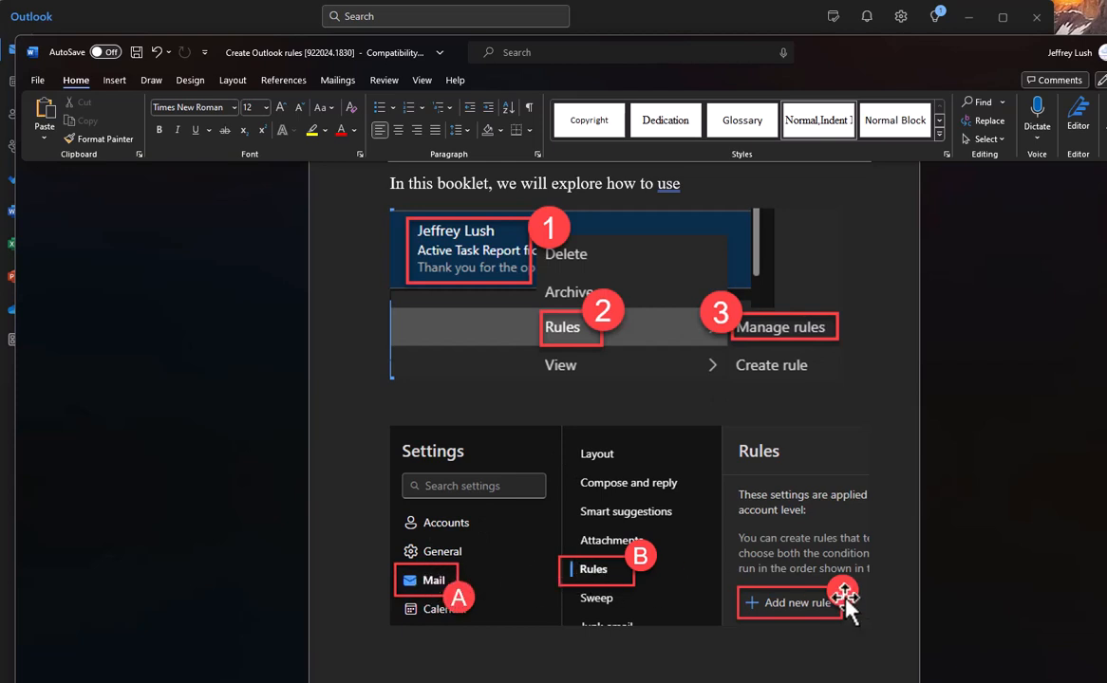
pyautogui.click(703, 17)
# From the Active Task Report email's Manage rules, add a new rule named YC24.
pyautogui.rightClick(365, 190)
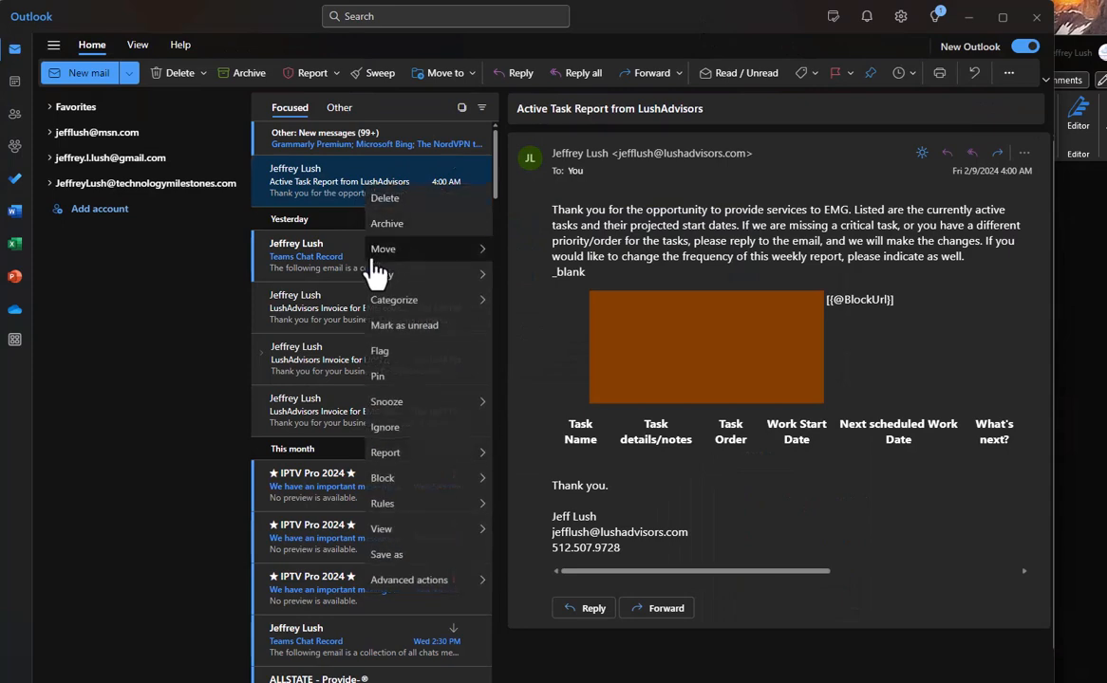
pyautogui.moveTo(446, 504)
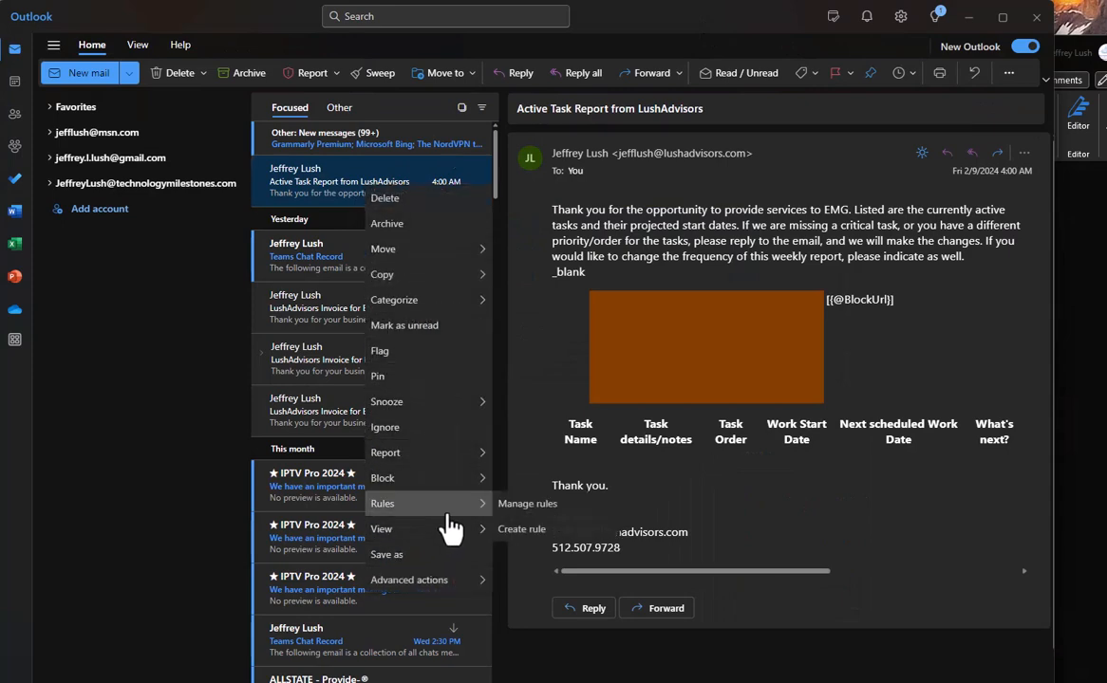
pyautogui.click(528, 504)
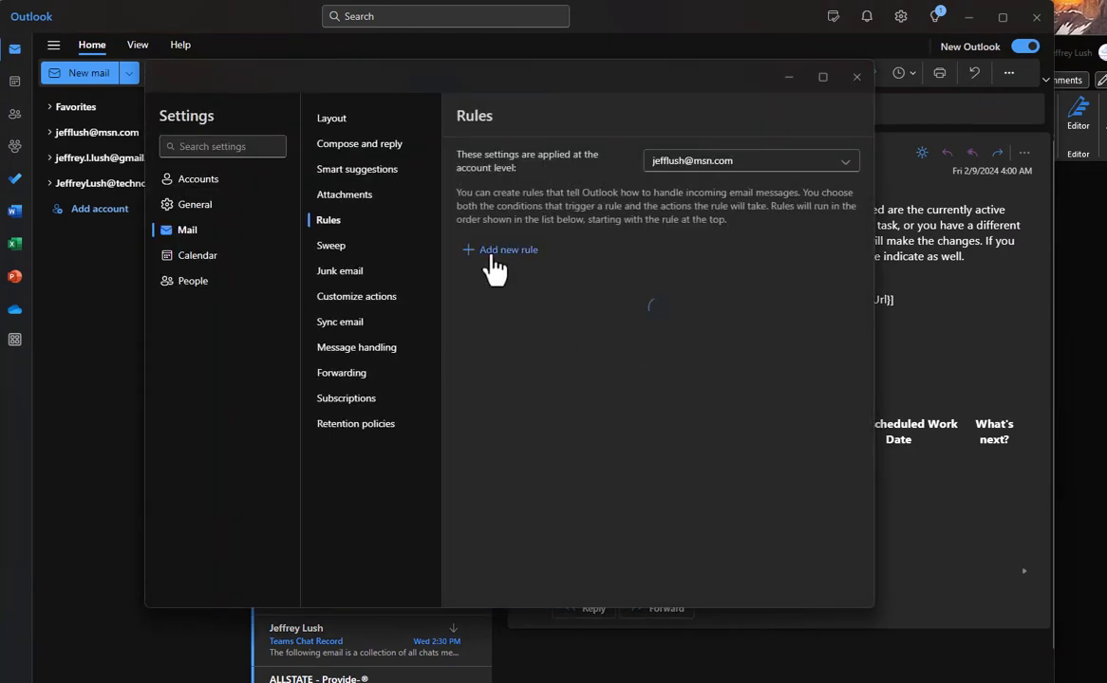
pyautogui.click(492, 252)
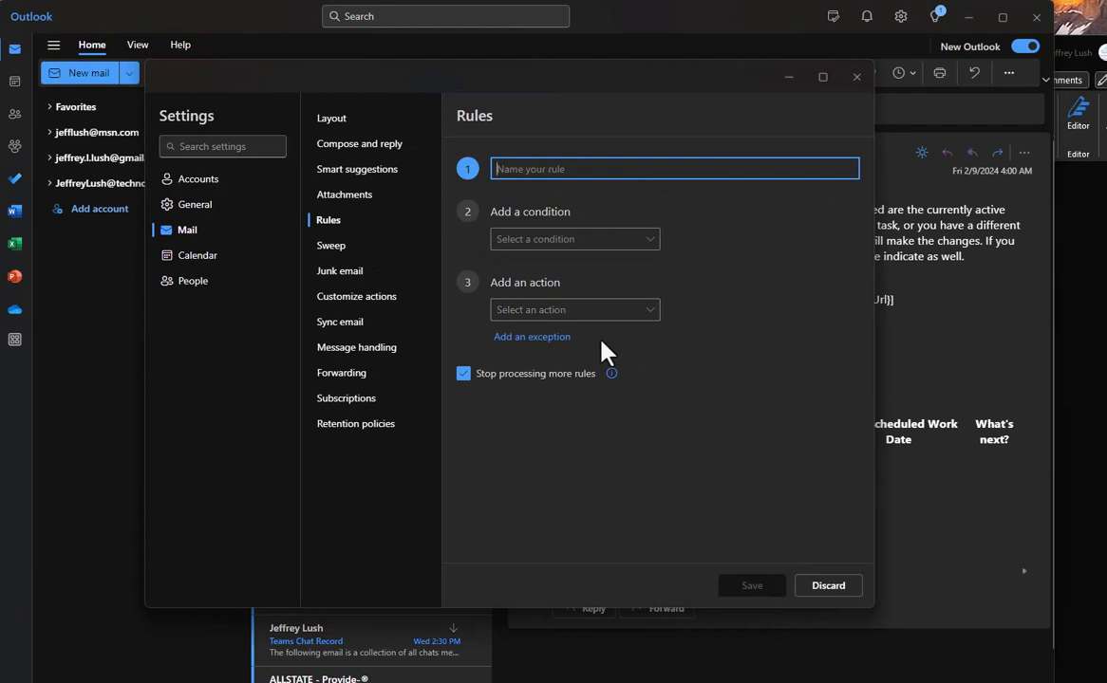
pyautogui.write('YC24')
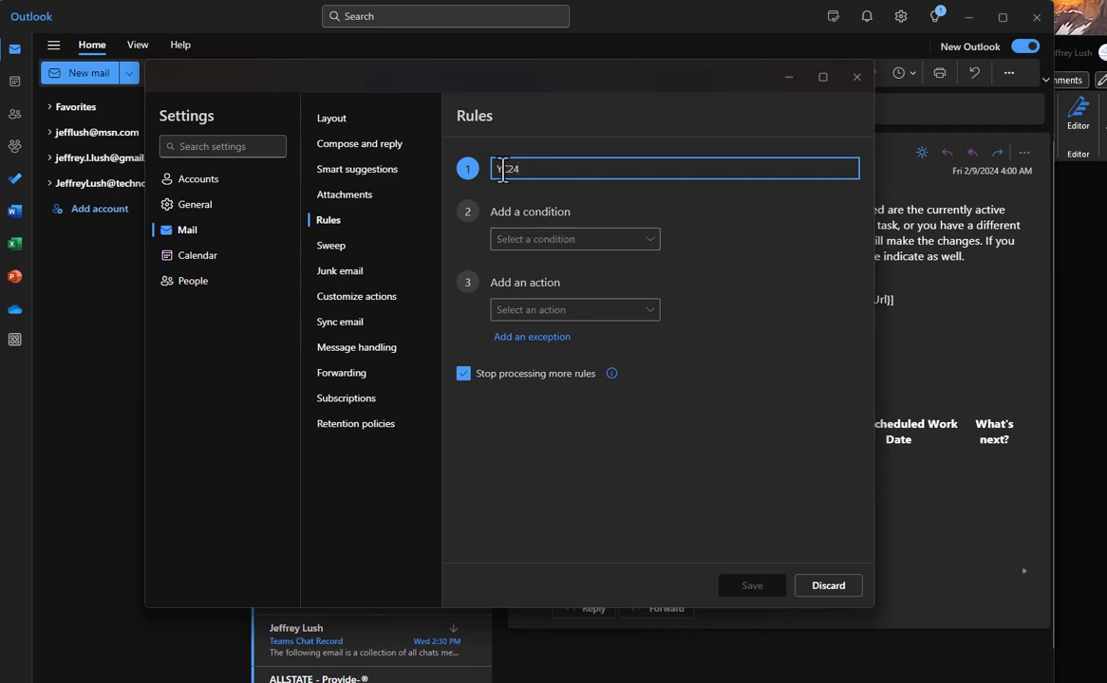
# Set the YC24 rule's condition to Subject includes 'YC24', pasting the rule name as the keyword.
pyautogui.click(528, 240)
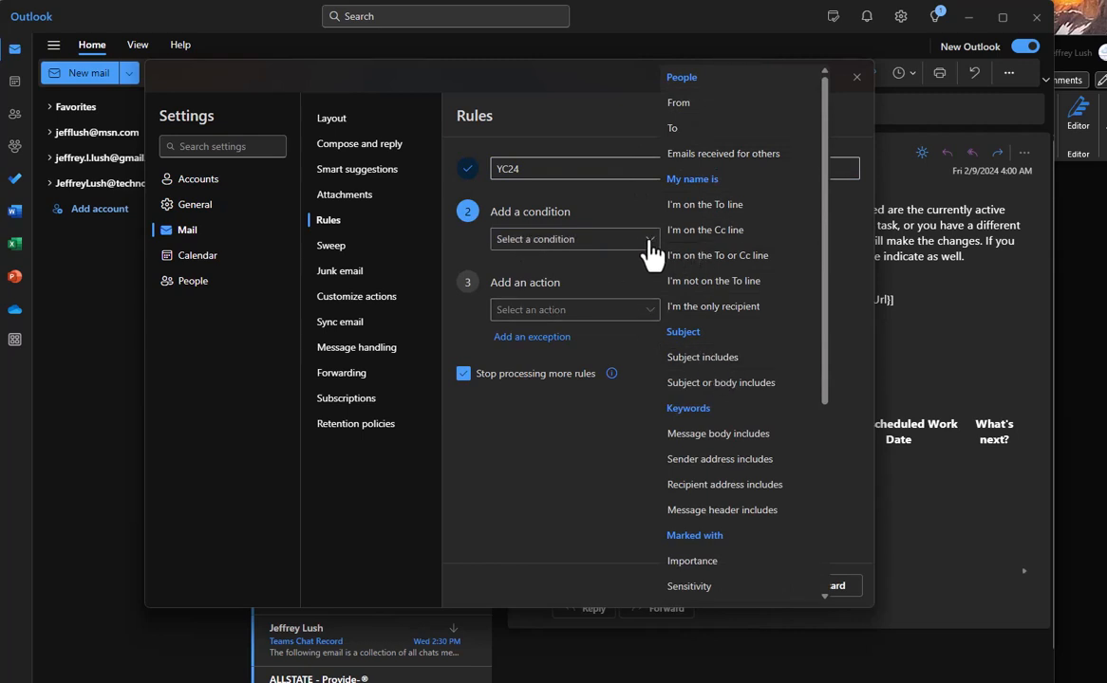
pyautogui.click(726, 360)
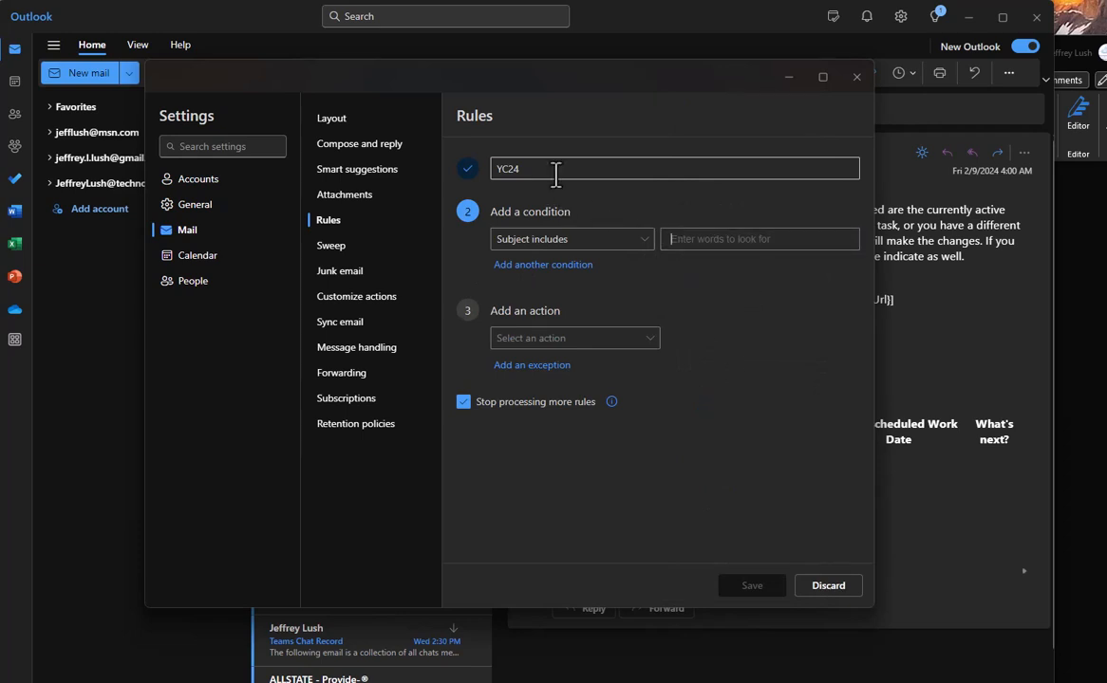
pyautogui.moveTo(529, 170); pyautogui.dragTo(460, 166)
pyautogui.hotkey('ctrl', 'c')
pyautogui.click(724, 237)
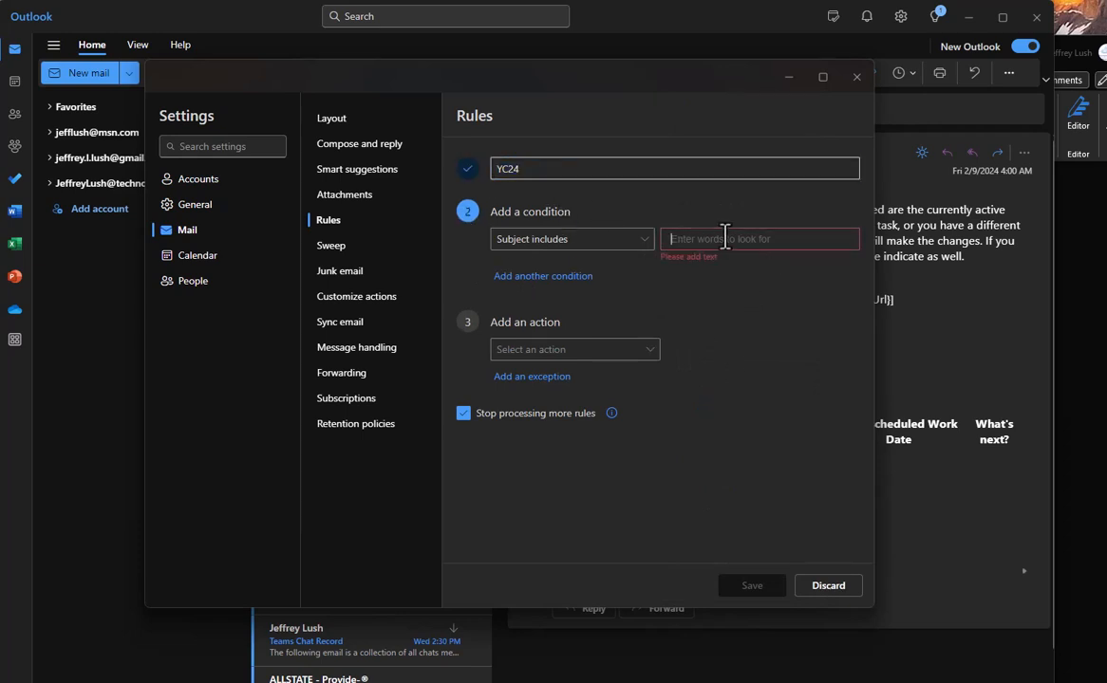
pyautogui.hotkey('ctrl', 'v')
pyautogui.press('Return')
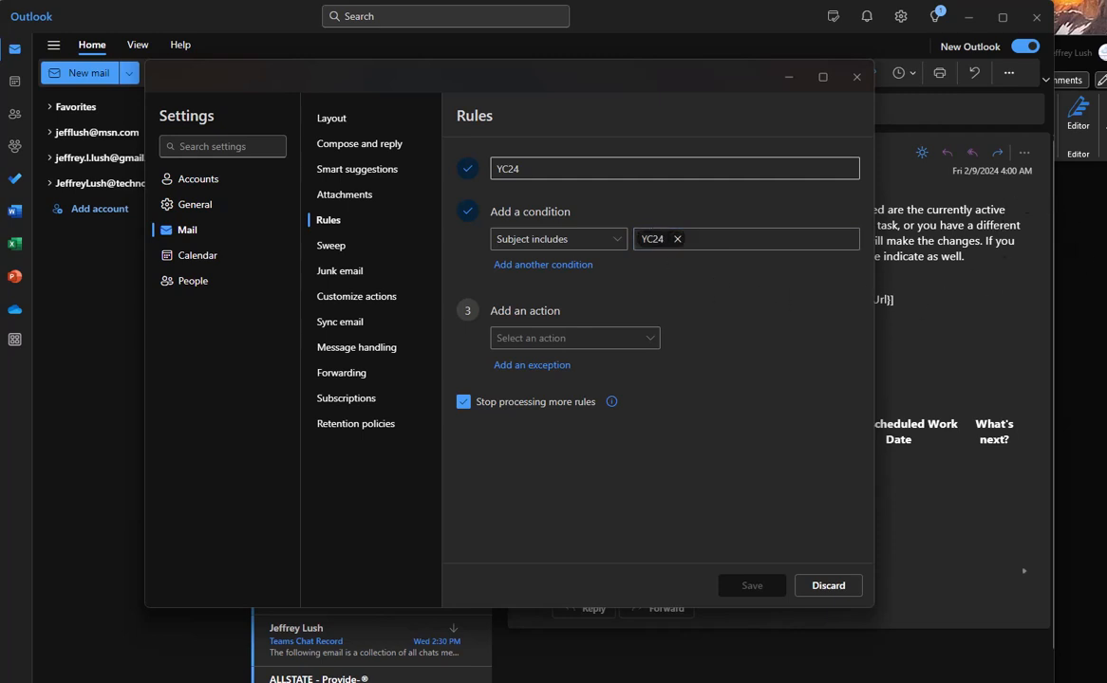
pyautogui.hotkey('alt', 'Tab')
# Scroll the Word guide to the Rules screenshot with callouts 1–3, then return to Outlook.
pyautogui.scroll(-10, 622, 337)
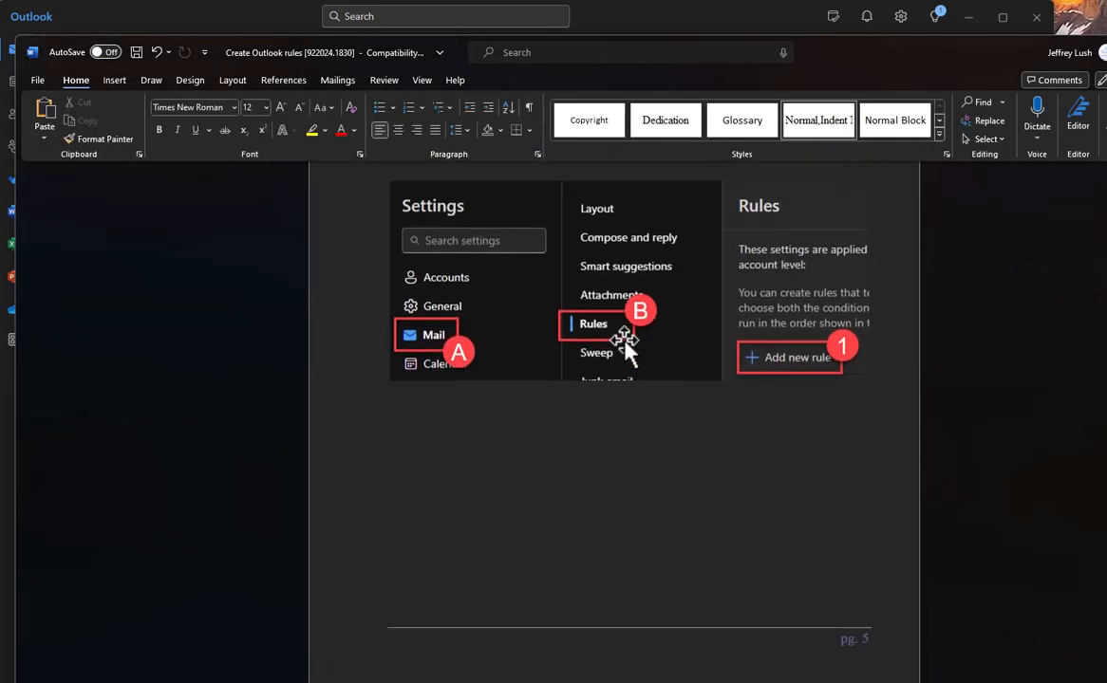
pyautogui.scroll(-3, 636, 351)
pyautogui.scroll(2, 642, 355)
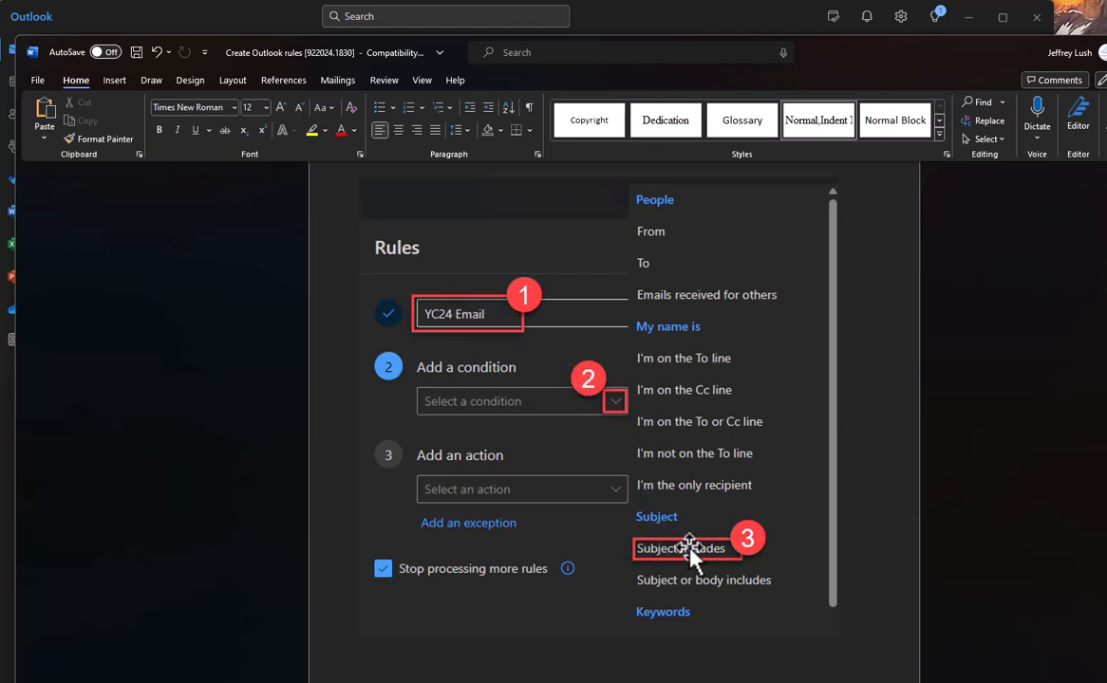
pyautogui.scroll(-3, 699, 551)
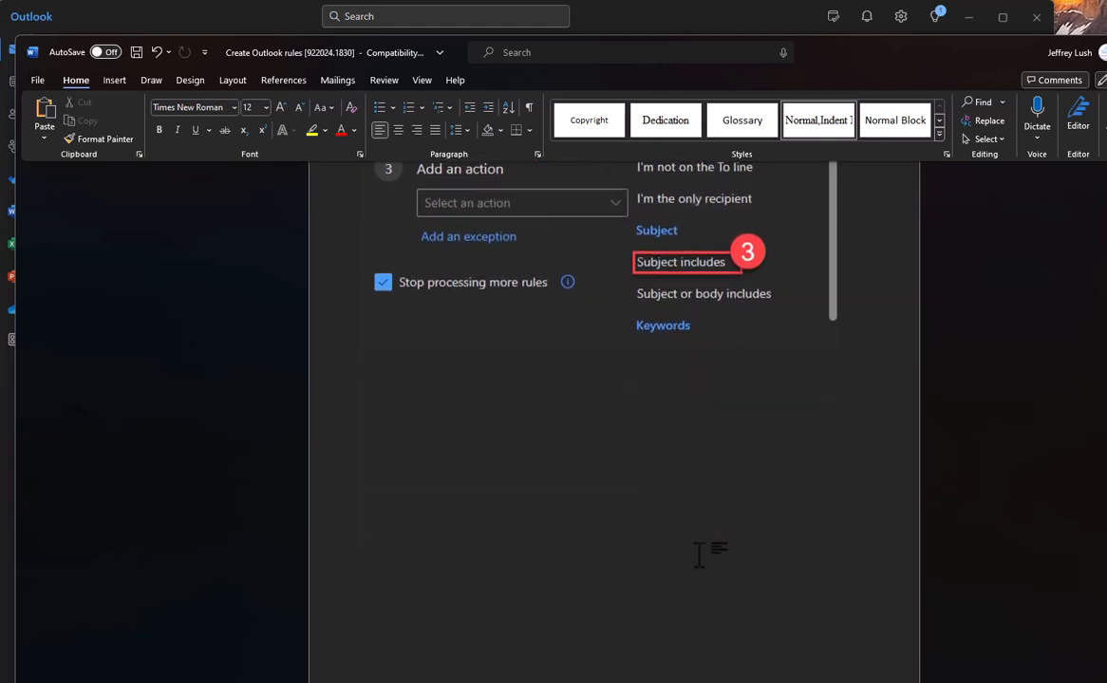
pyautogui.scroll(-6, 698, 550)
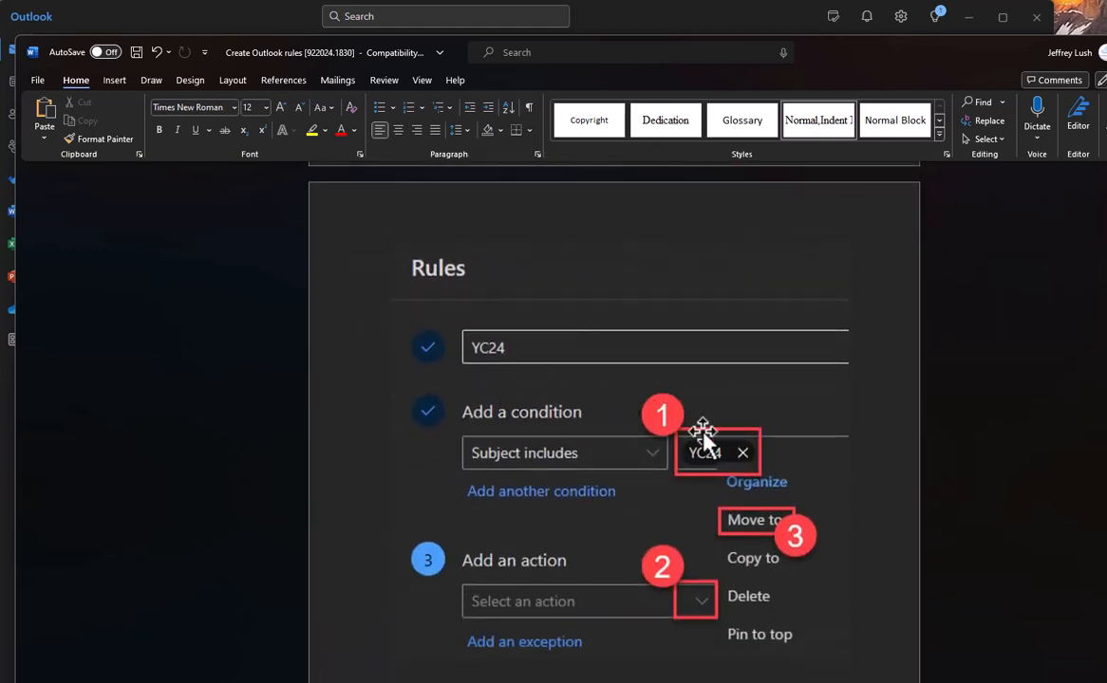
pyautogui.scroll(-1, 699, 551)
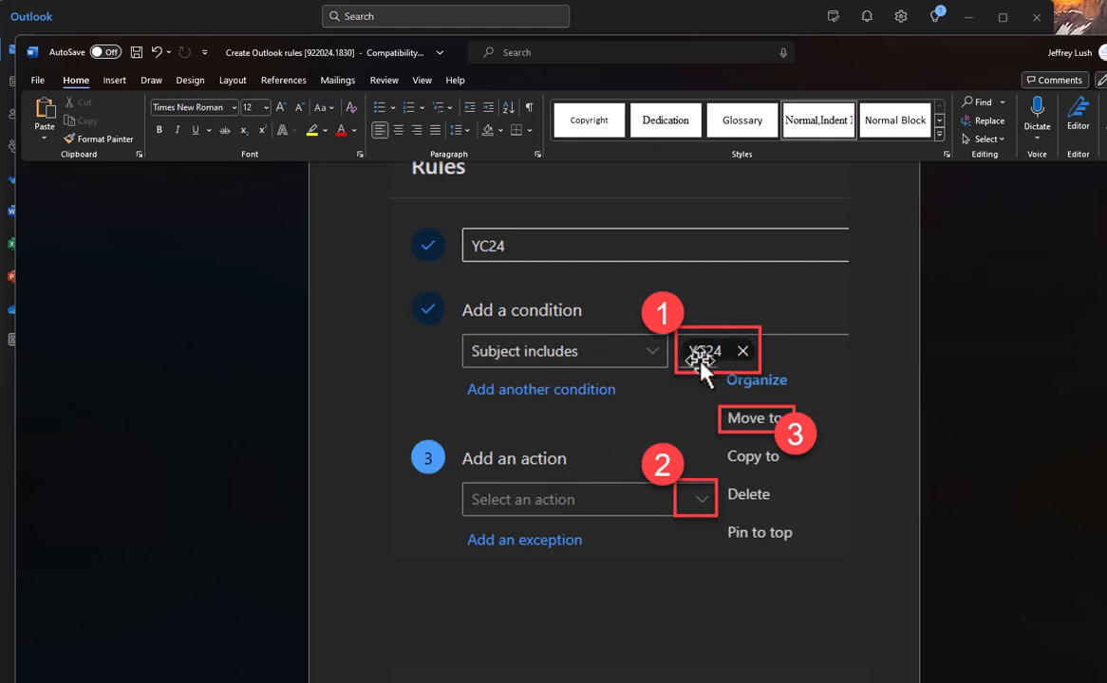
pyautogui.click(769, 34)
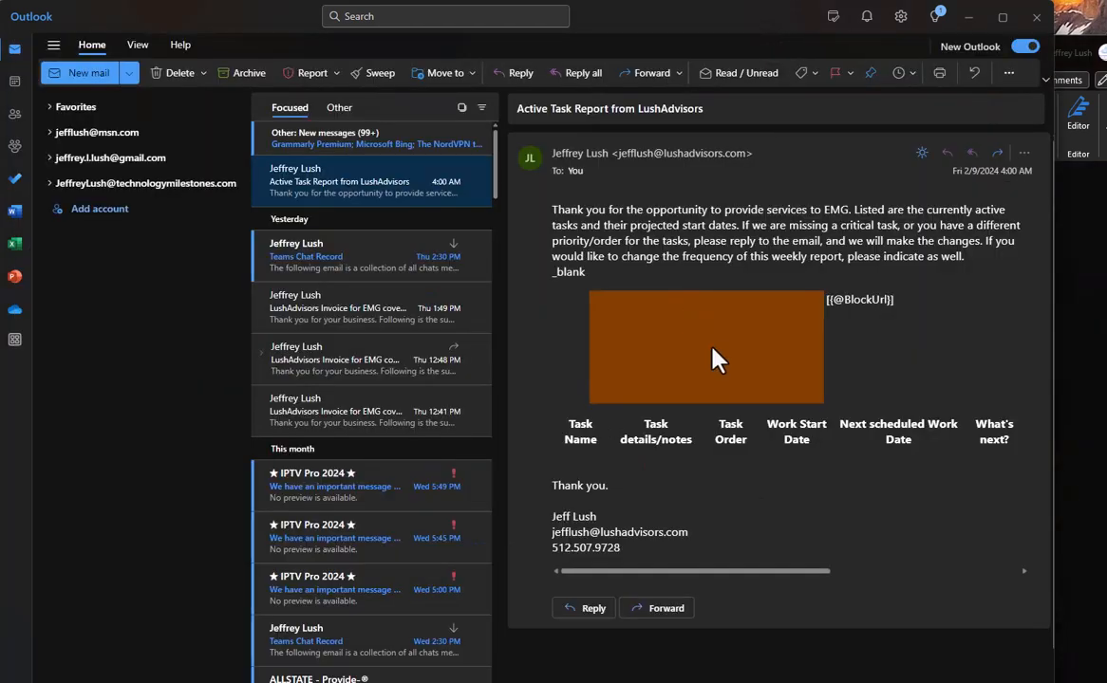
# Start another new rule from the Active Task Report message and name it 'sdfsdf'.
pyautogui.rightClick(374, 184)
pyautogui.moveTo(474, 498)
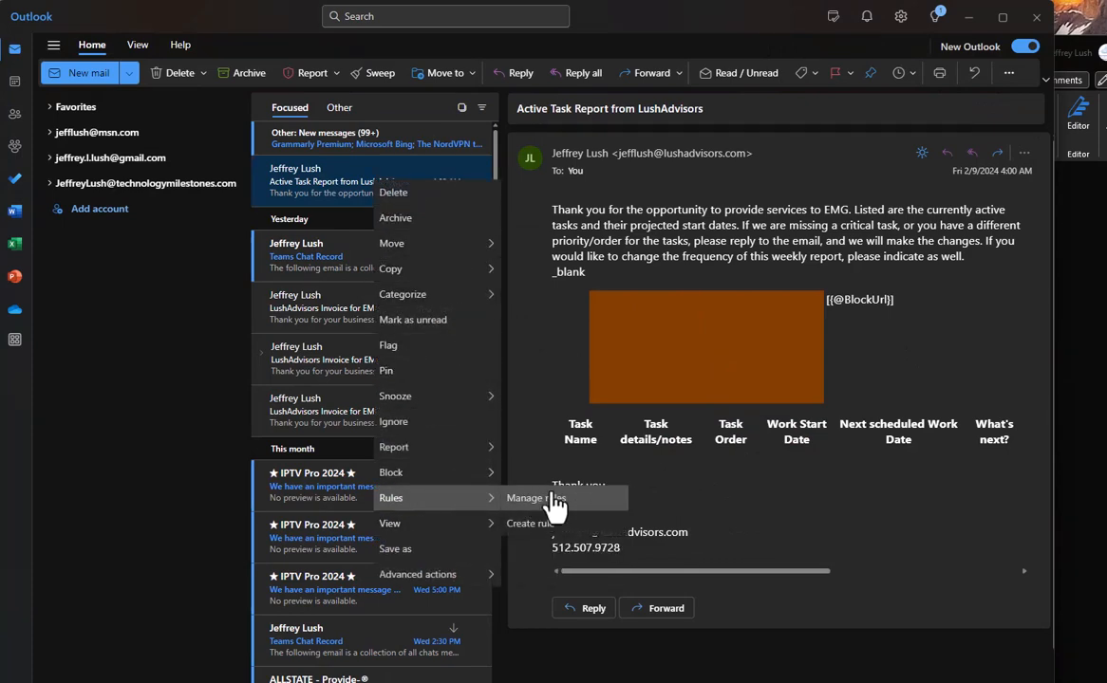
pyautogui.click(555, 501)
pyautogui.click(479, 253)
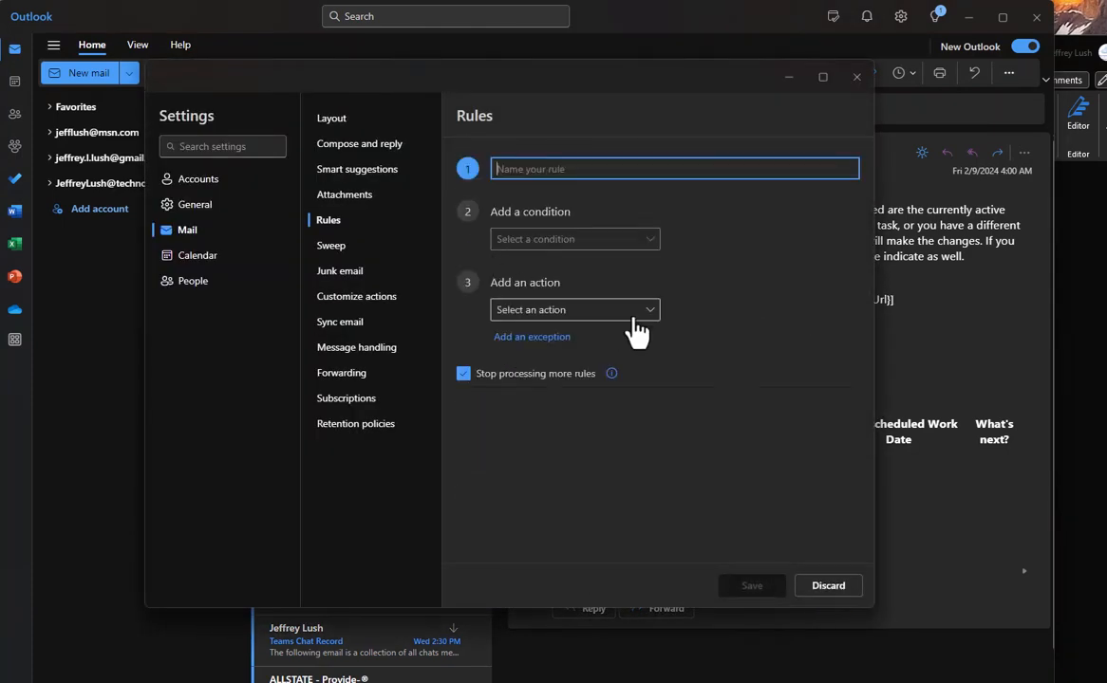
pyautogui.click(600, 246)
pyautogui.click(537, 172)
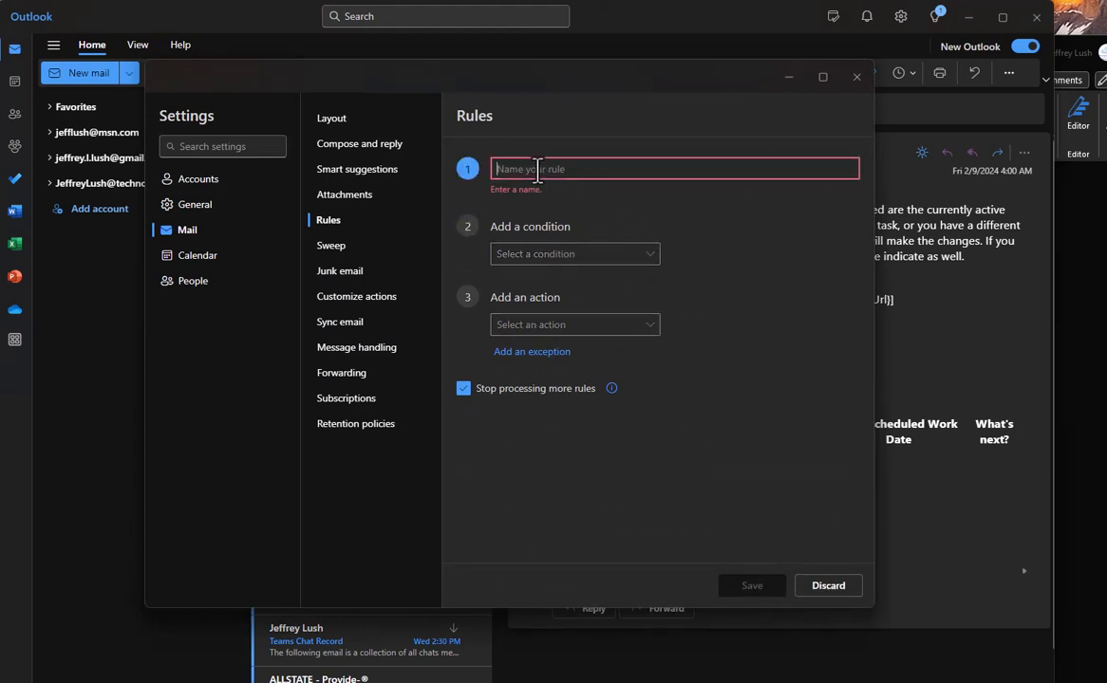
pyautogui.write('sdfsdf')
pyautogui.click(568, 264)
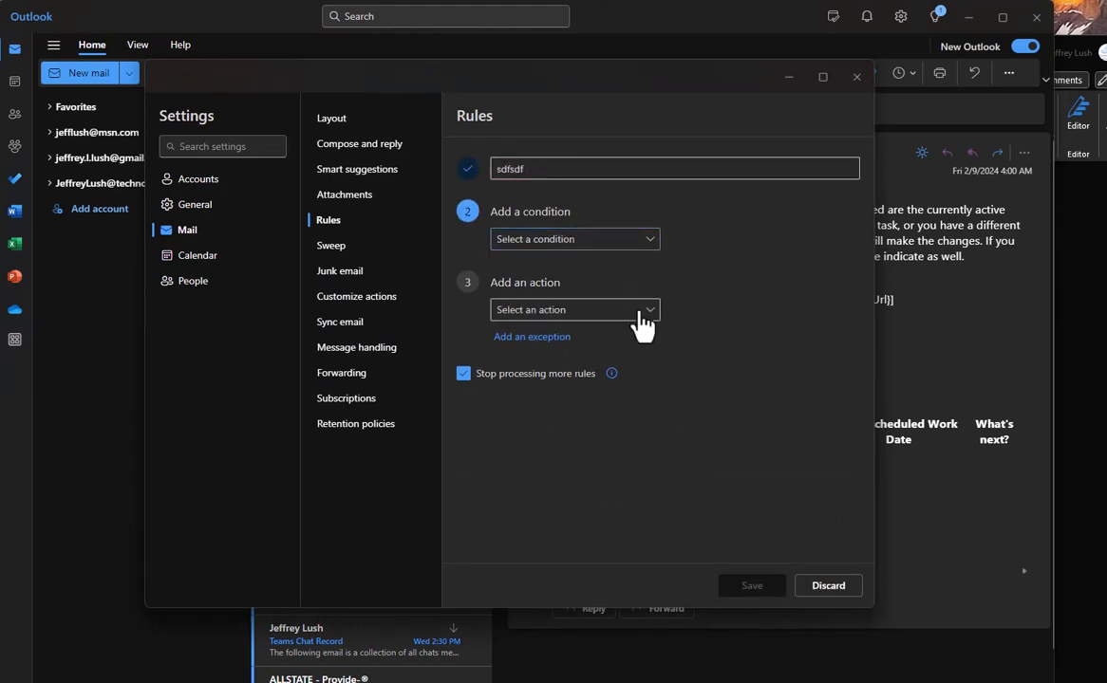
# Set the 'sdfsdf' rule's condition to Subject includes 'YC24'.
pyautogui.click(650, 247)
pyautogui.scroll(-3, 758, 365)
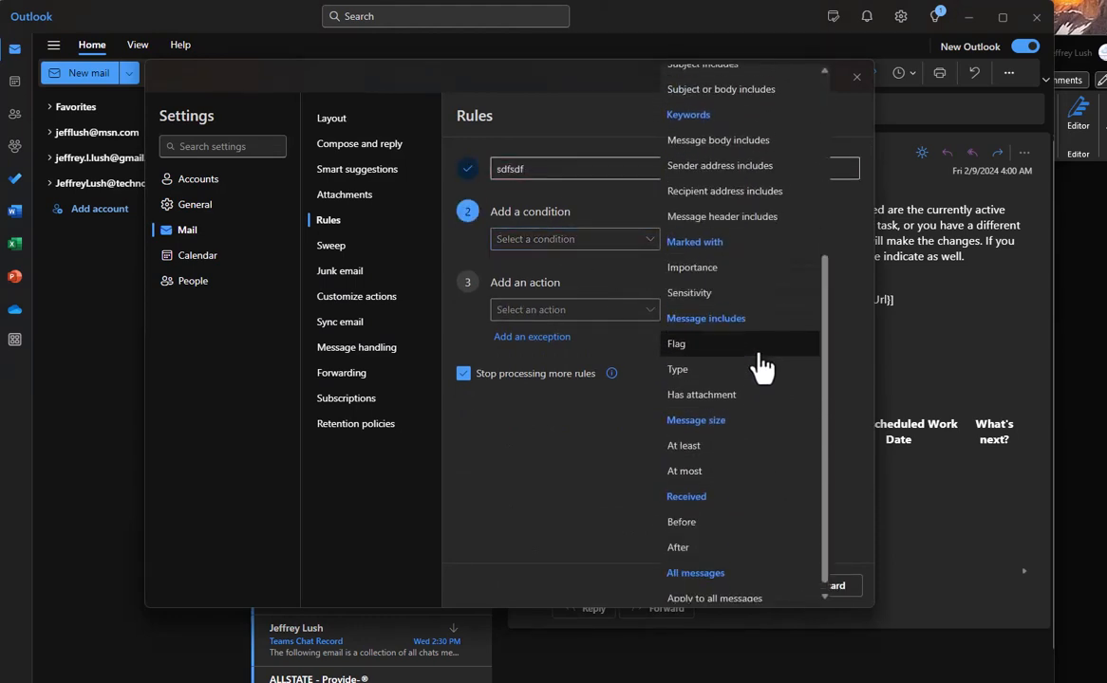
pyautogui.scroll(2, 774, 430)
pyautogui.scroll(-3, 787, 491)
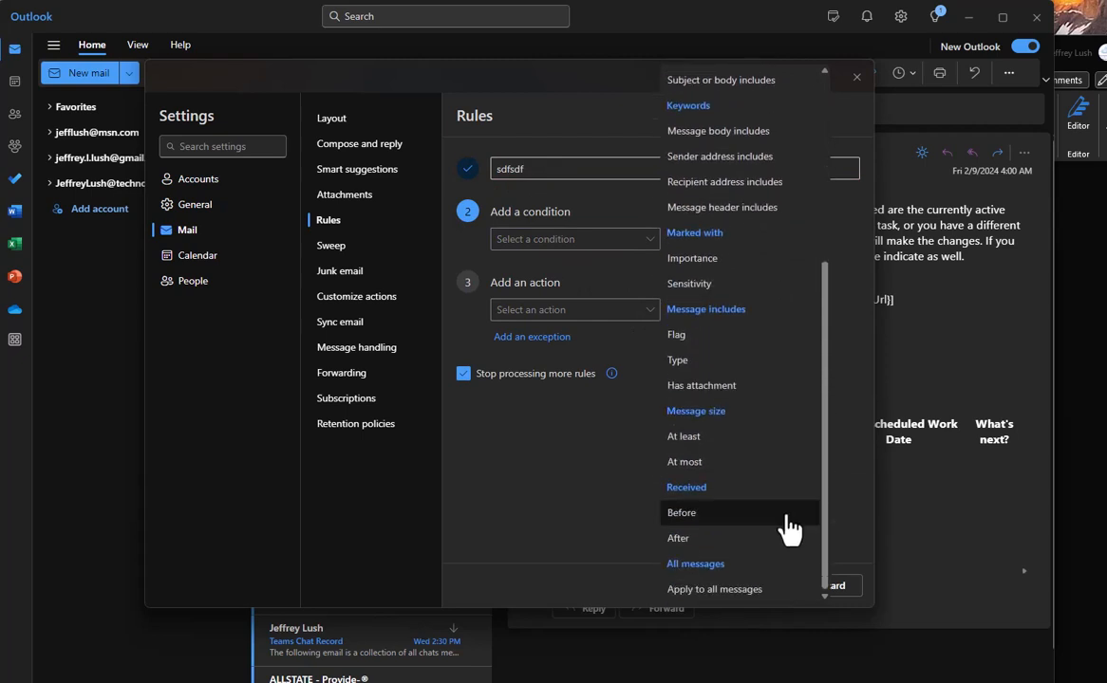
pyautogui.scroll(5, 794, 528)
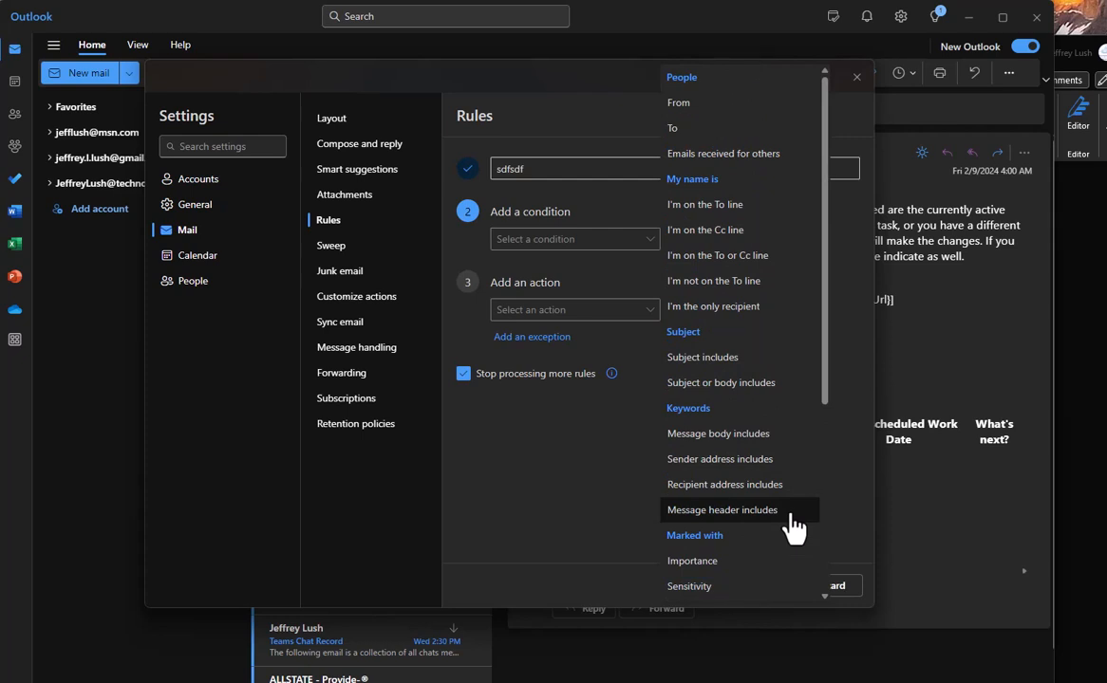
pyautogui.click(701, 358)
pyautogui.click(701, 238)
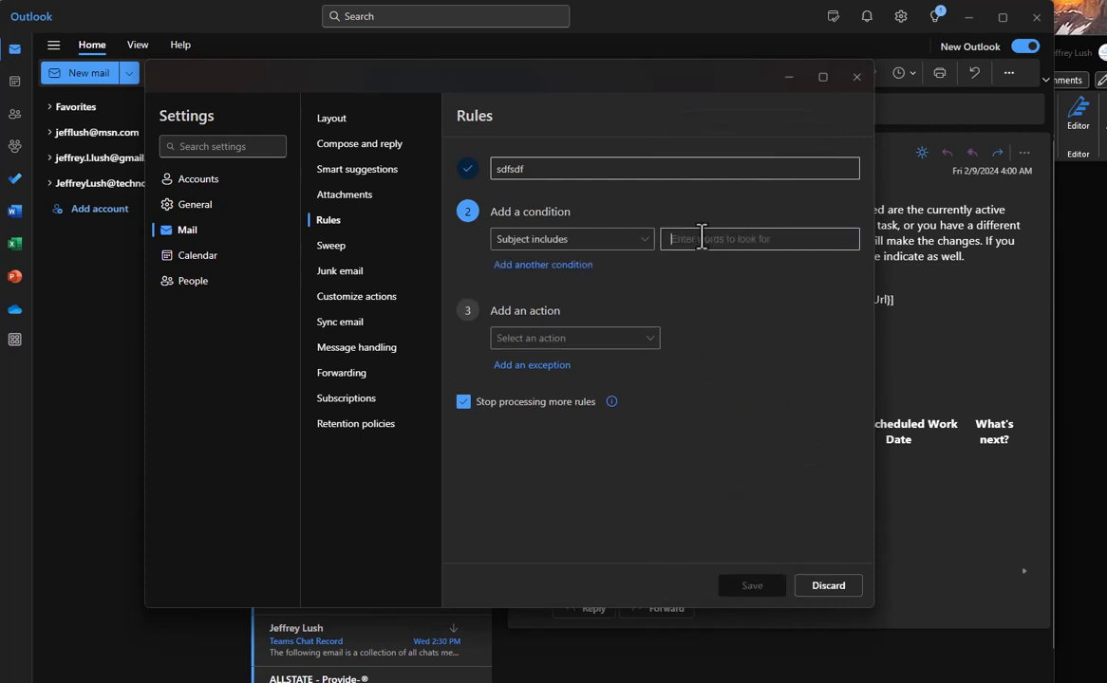
pyautogui.write('YC24')
pyautogui.click(582, 339)
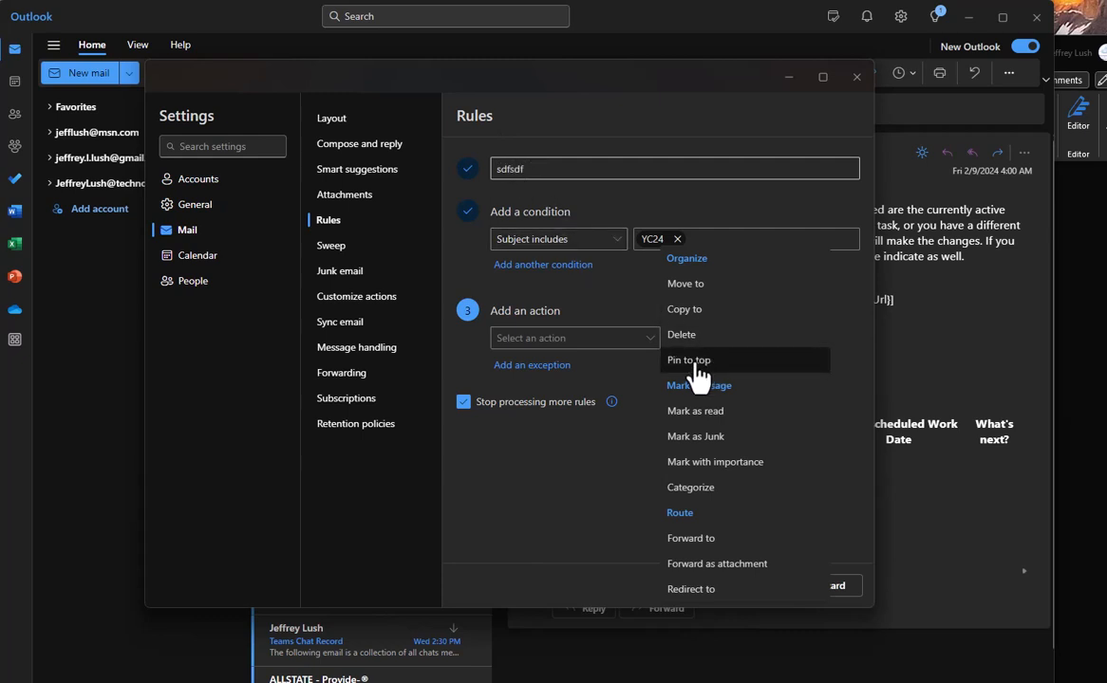
# Set the rule's action to Move to the YC24 folder.
pyautogui.click(723, 298)
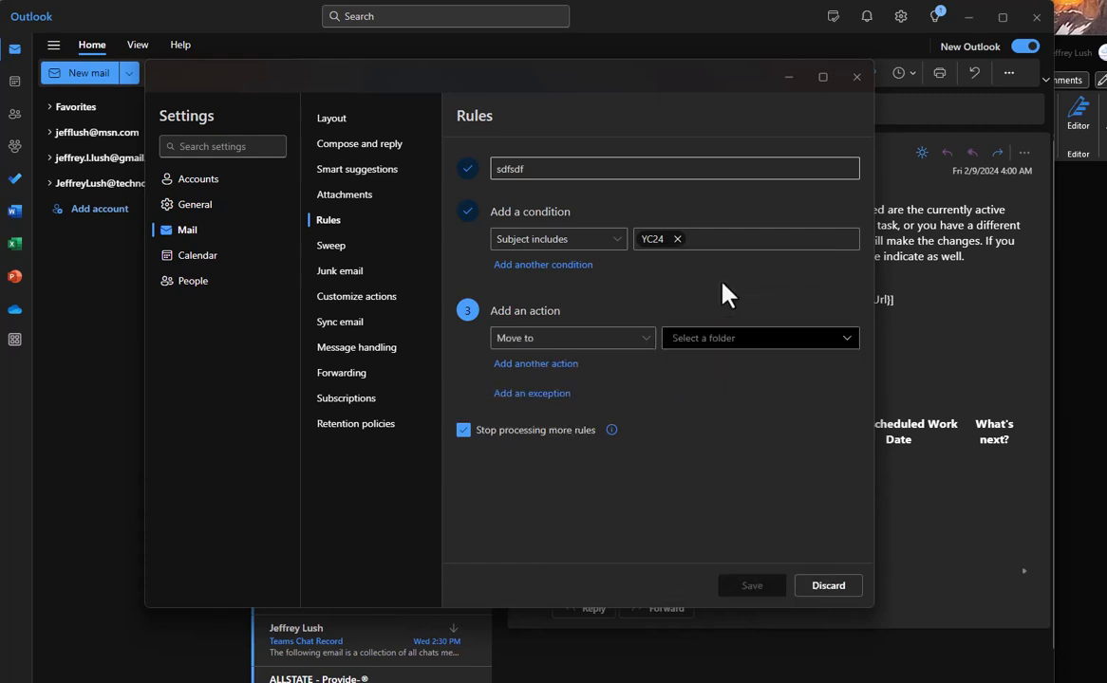
pyautogui.click(714, 339)
pyautogui.click(713, 388)
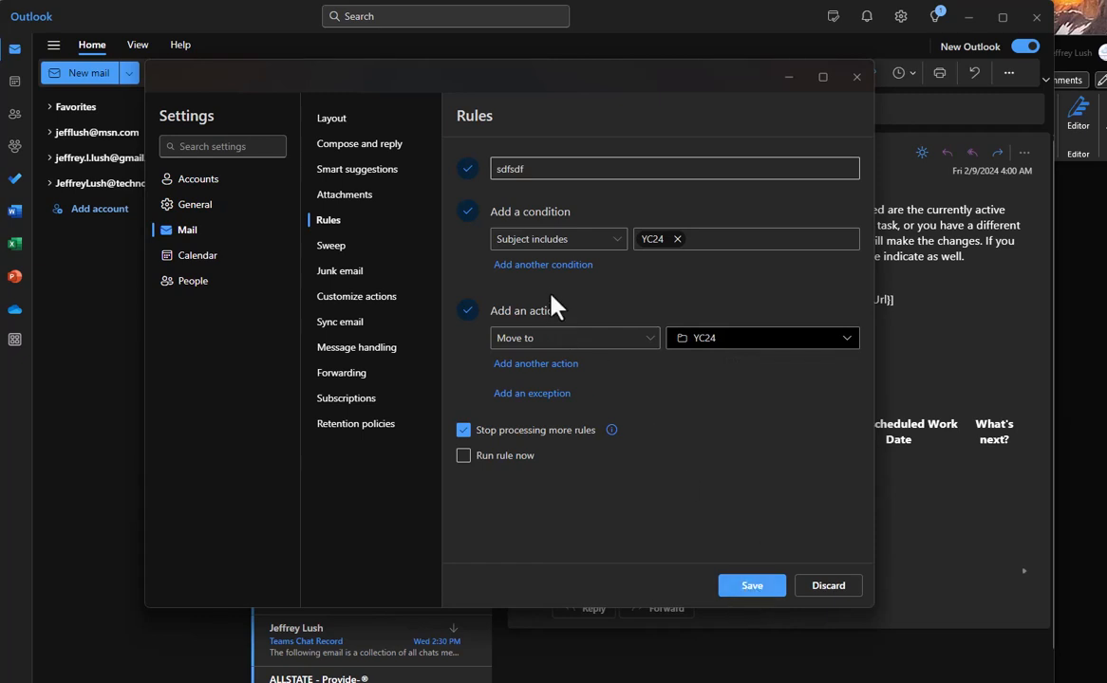
# Add a second condition row set to From, then remove that empty From condition.
pyautogui.click(539, 265)
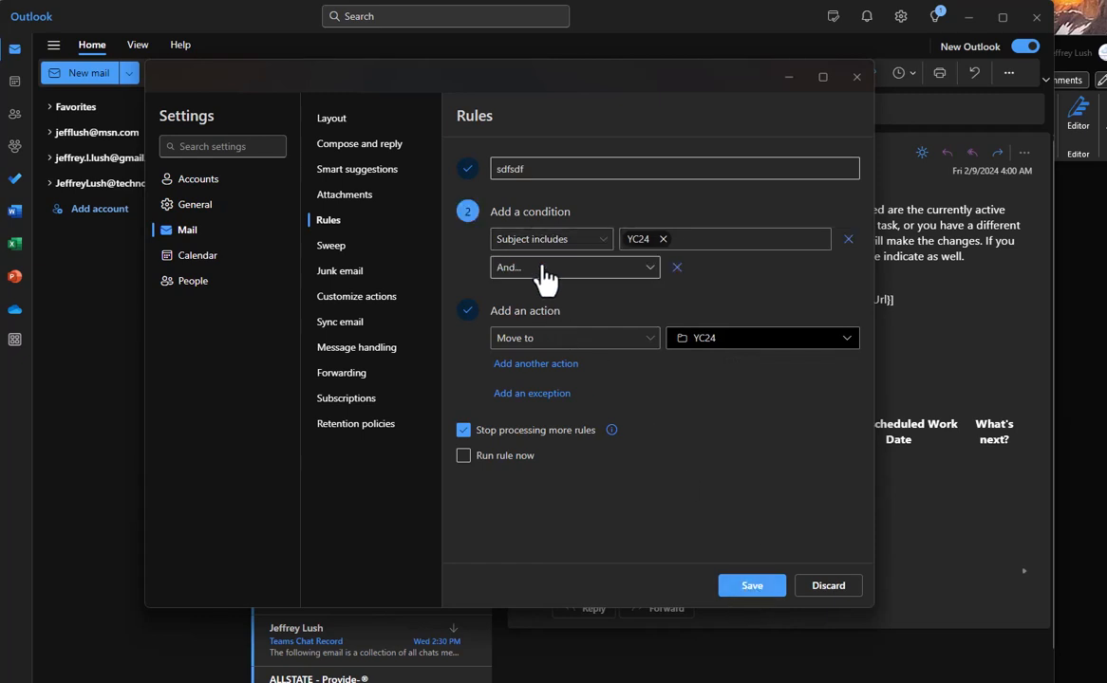
pyautogui.click(649, 269)
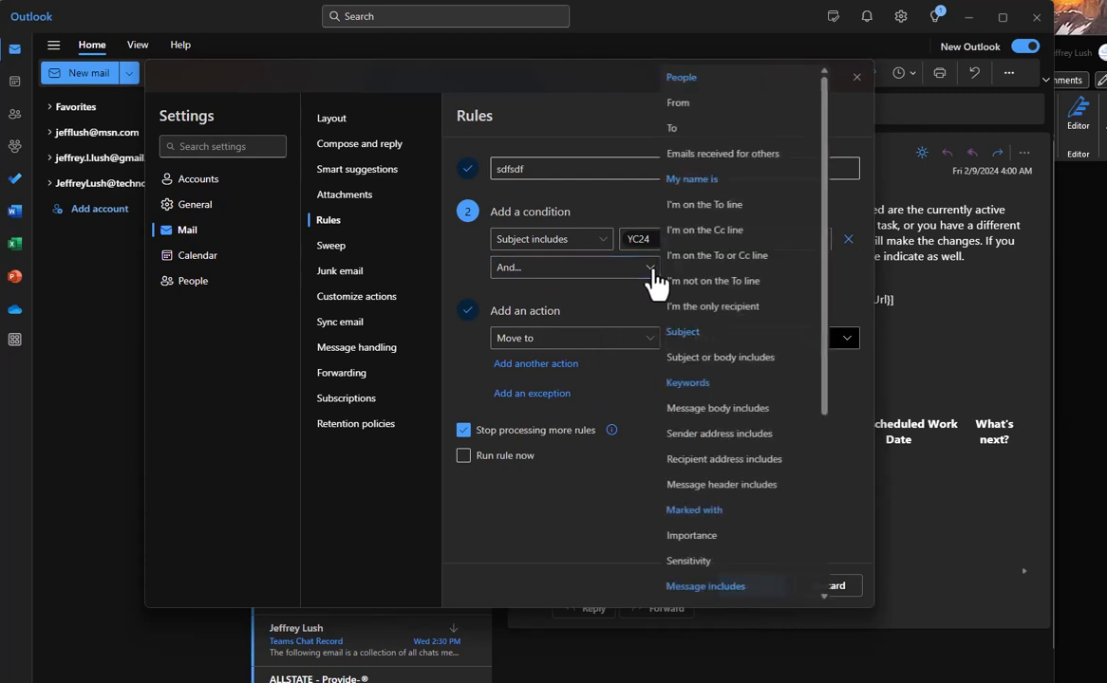
pyautogui.click(649, 276)
pyautogui.click(649, 276)
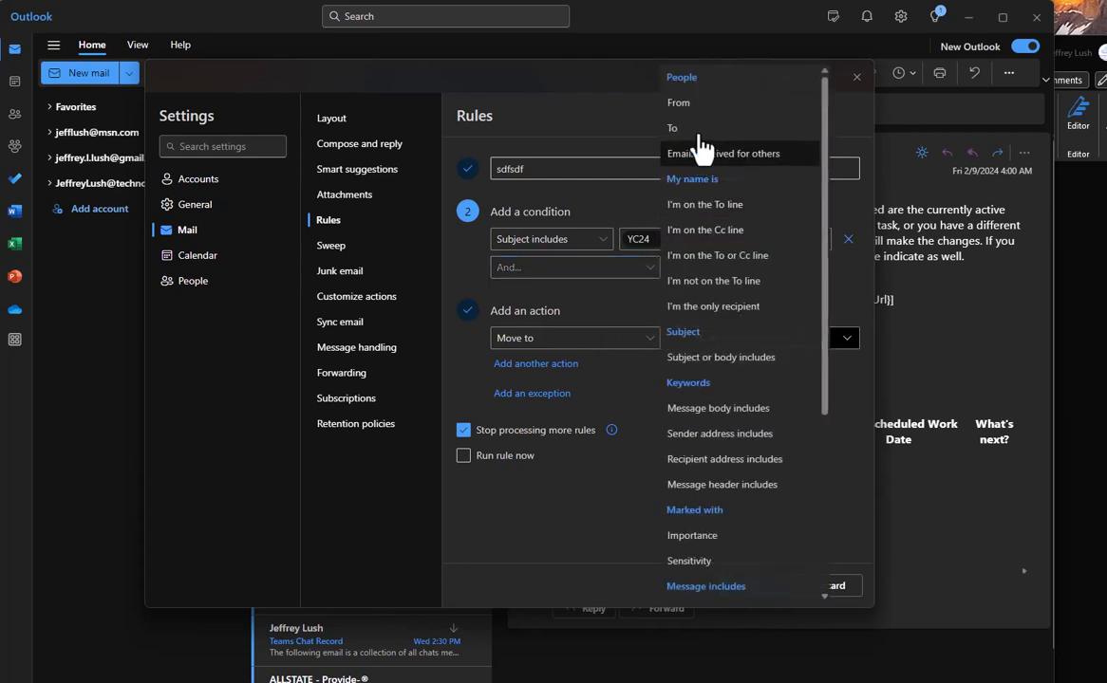
pyautogui.click(683, 102)
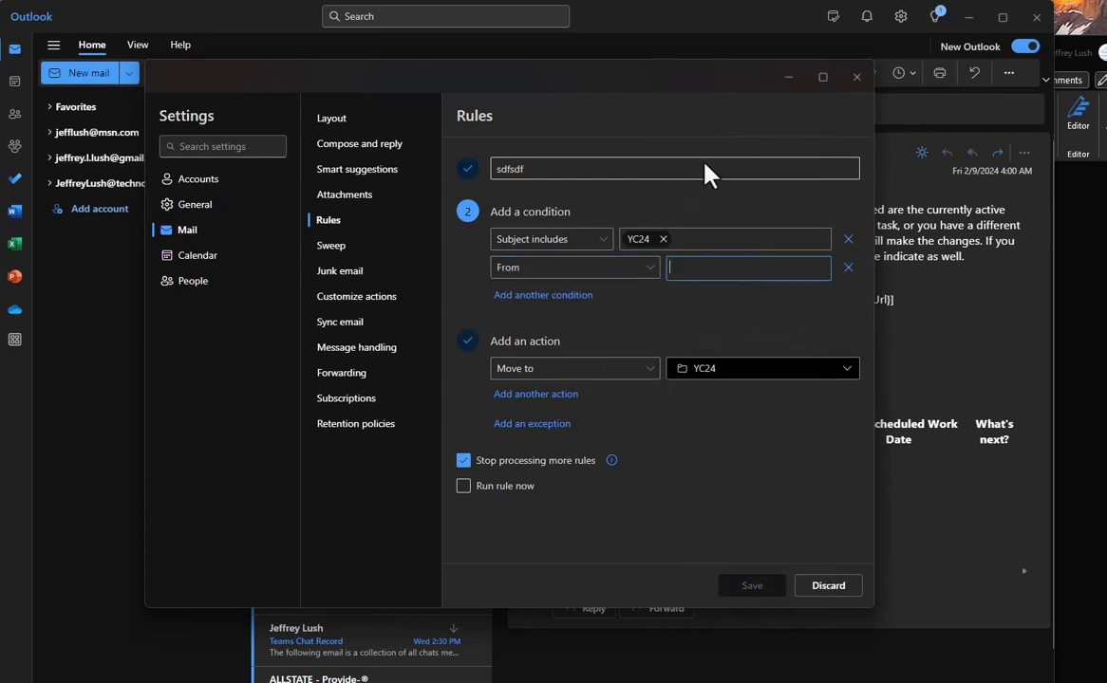
pyautogui.click(848, 268)
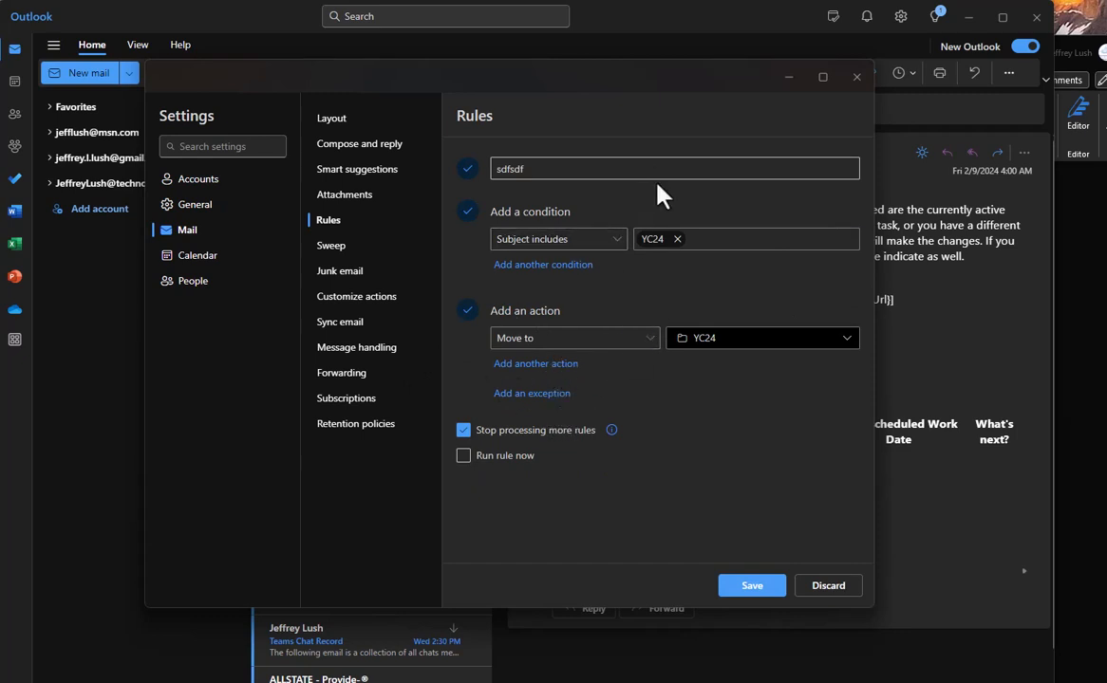
# Toggle Run rule now on and off, then close Settings and discard the draft rule.
pyautogui.click(464, 457)
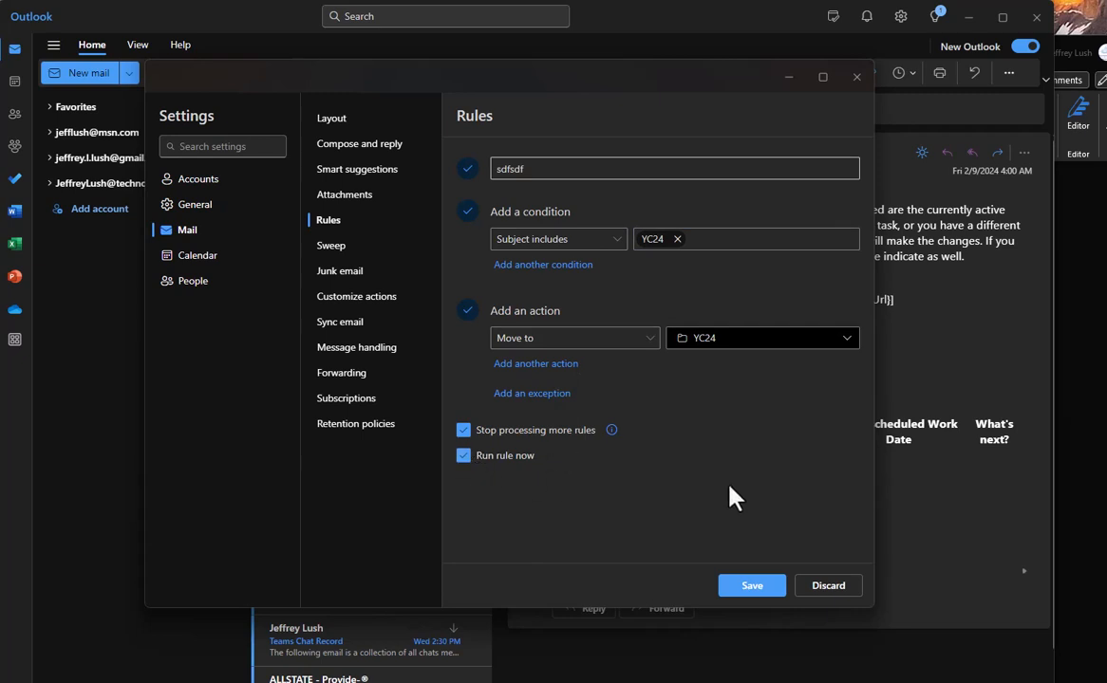
pyautogui.click(463, 457)
pyautogui.click(856, 76)
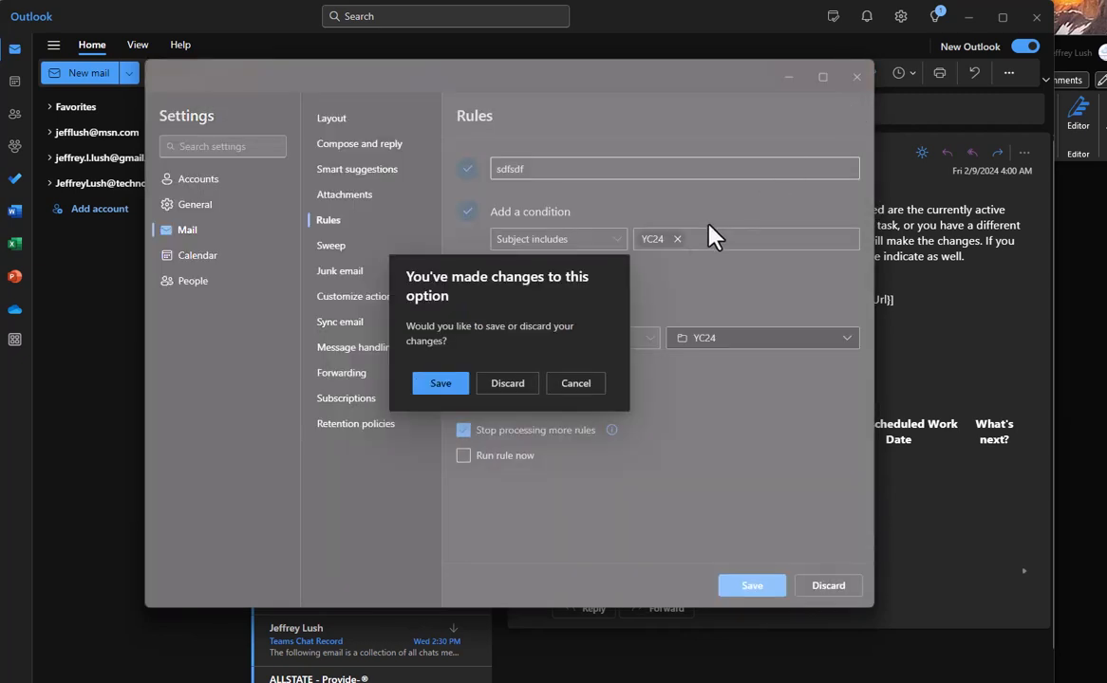
pyautogui.click(518, 382)
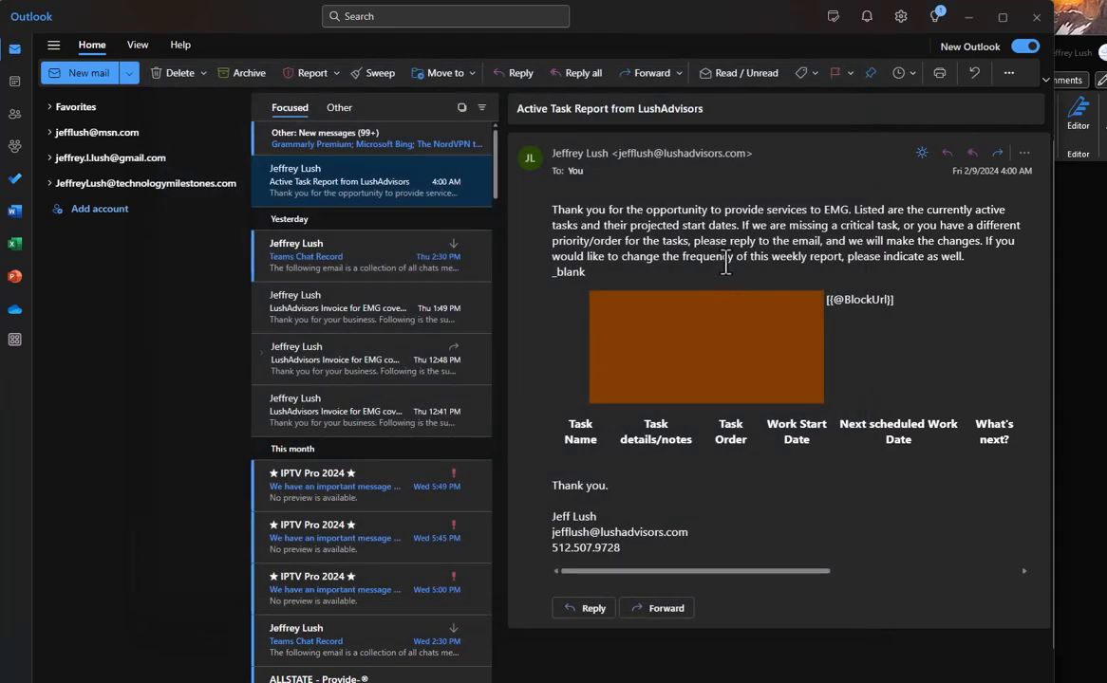
pyautogui.click(1008, 73)
pyautogui.moveTo(973, 148)
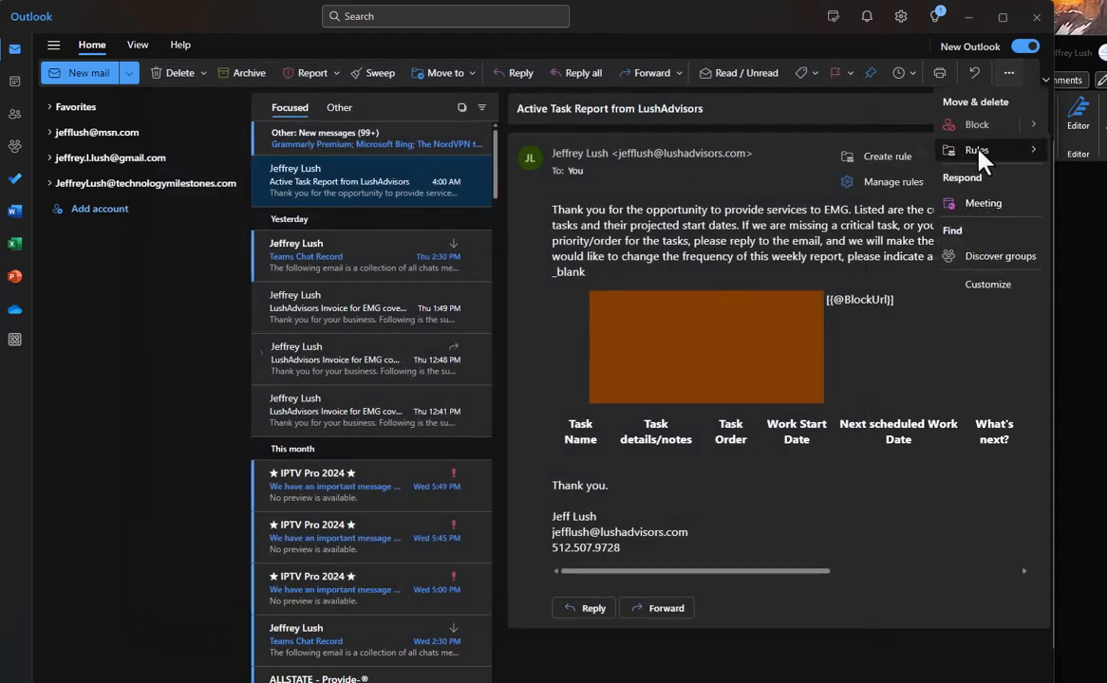
pyautogui.click(892, 182)
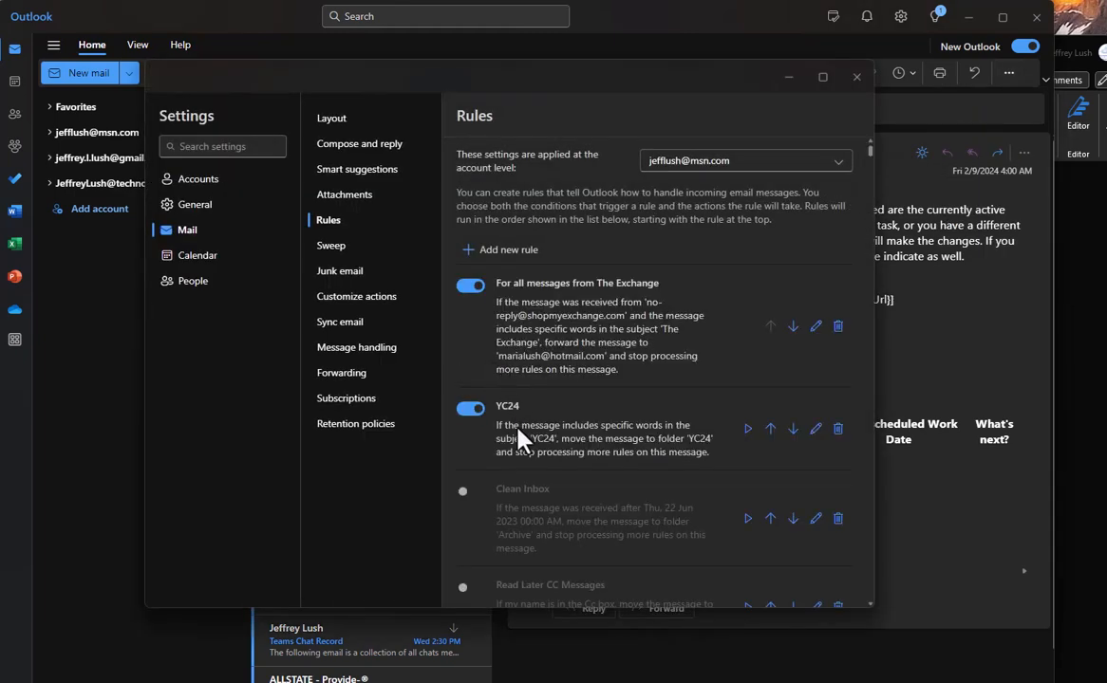
pyautogui.click(816, 428)
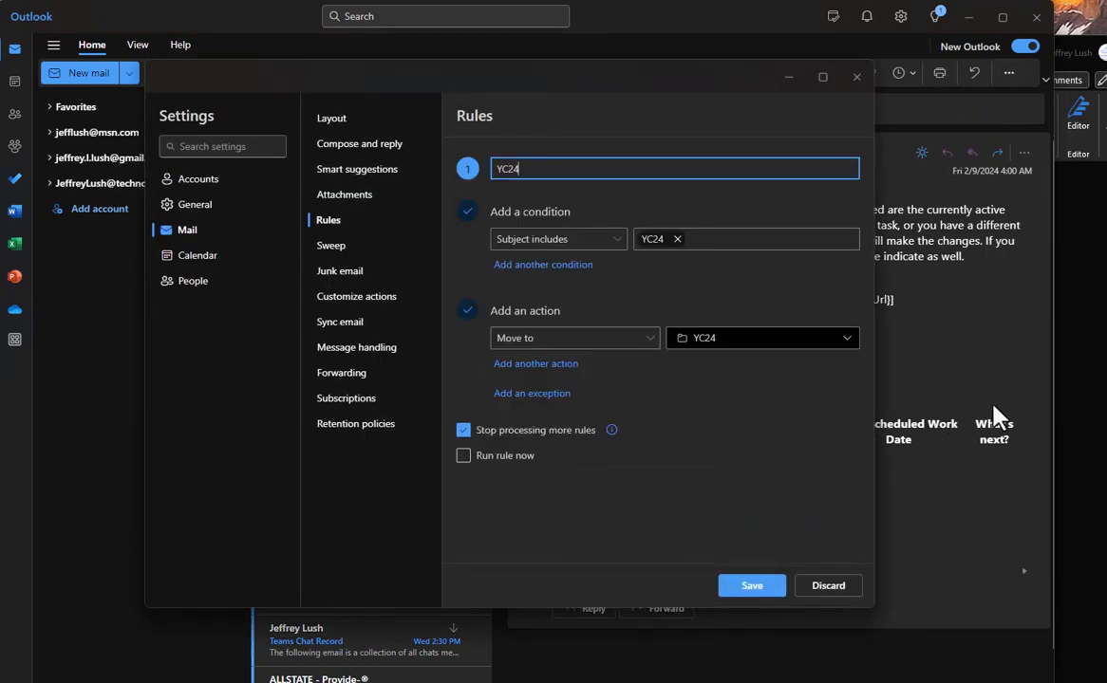
pyautogui.click(856, 76)
pyautogui.click(513, 385)
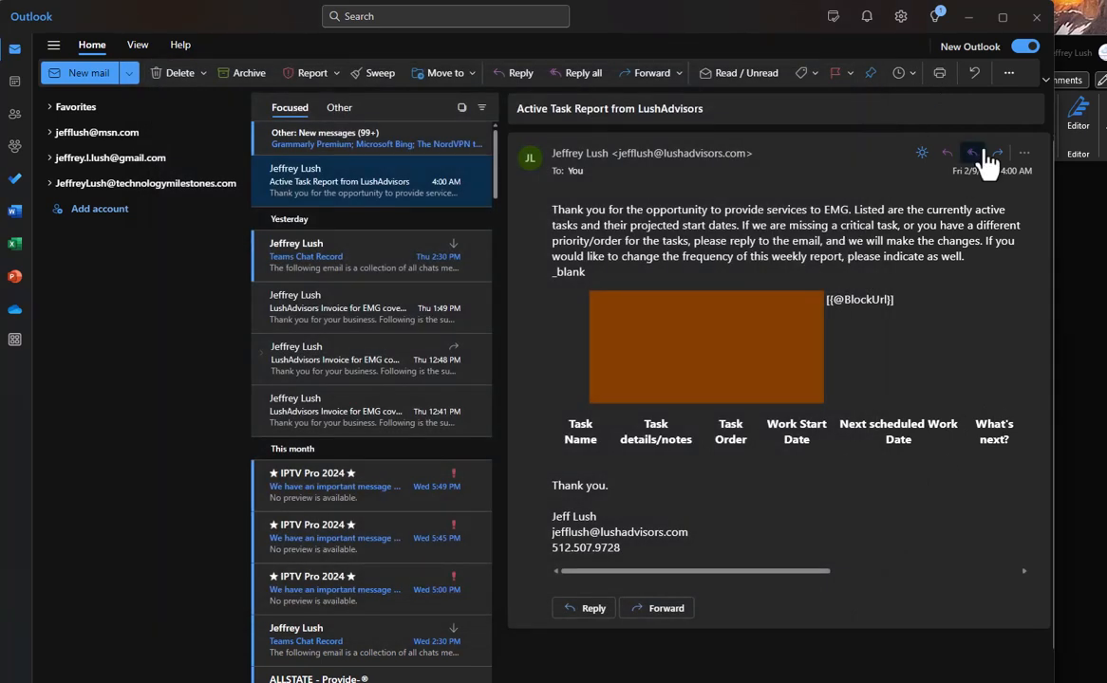
pyautogui.click(1008, 73)
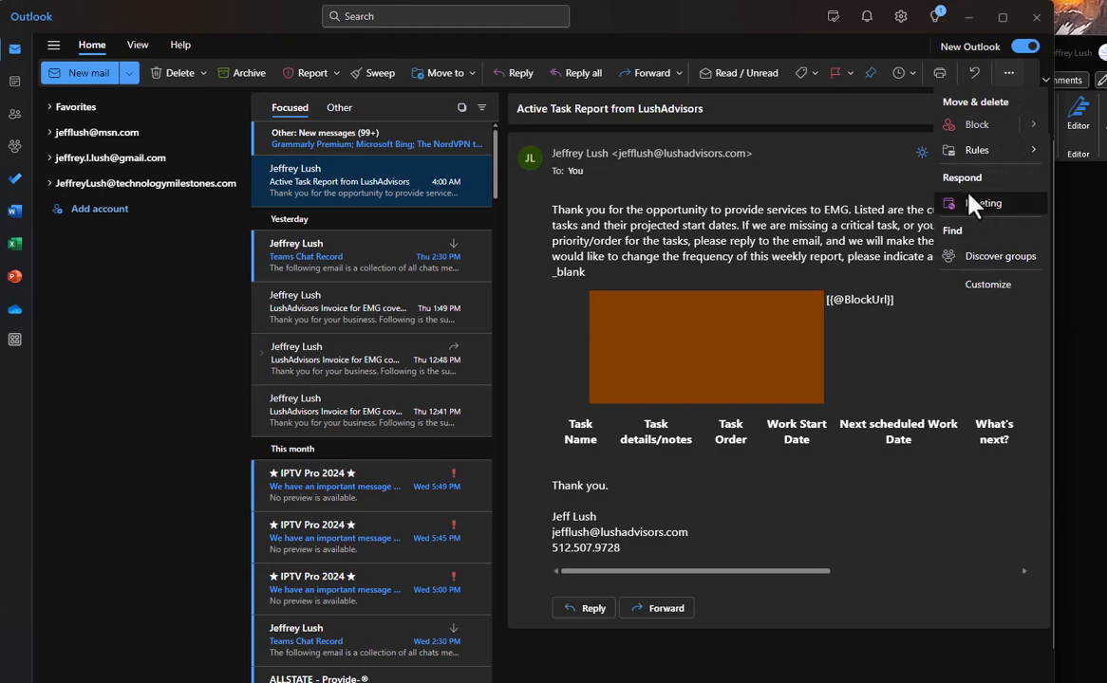
pyautogui.moveTo(961, 150)
pyautogui.click(888, 181)
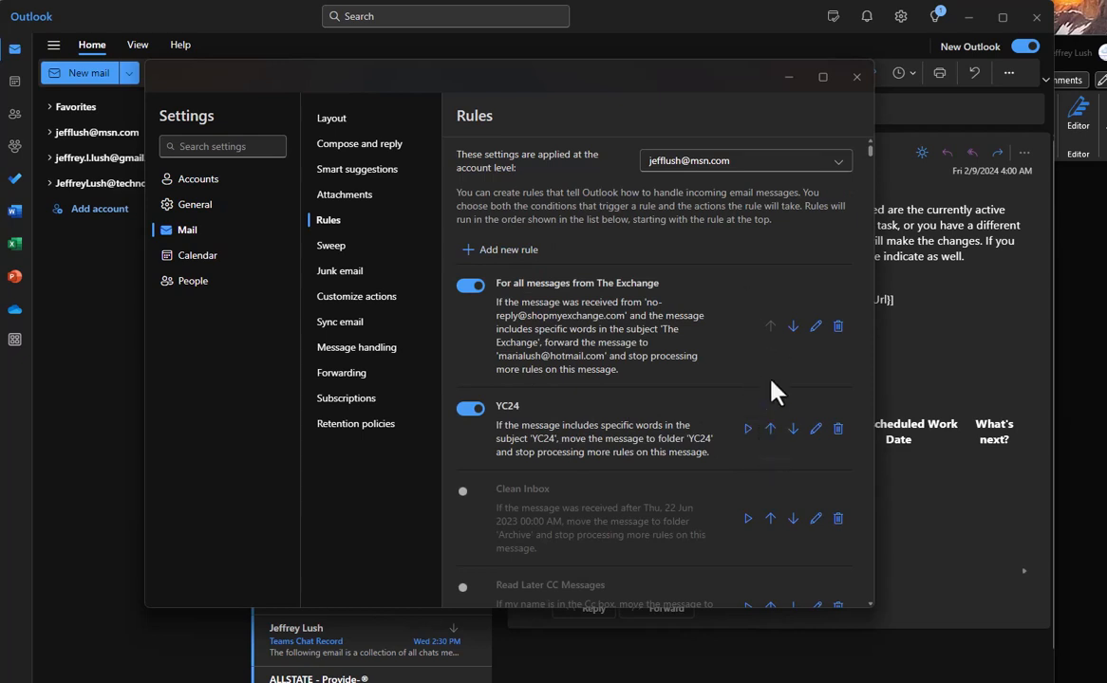
pyautogui.scroll(-5, 630, 345)
pyautogui.scroll(5, 645, 395)
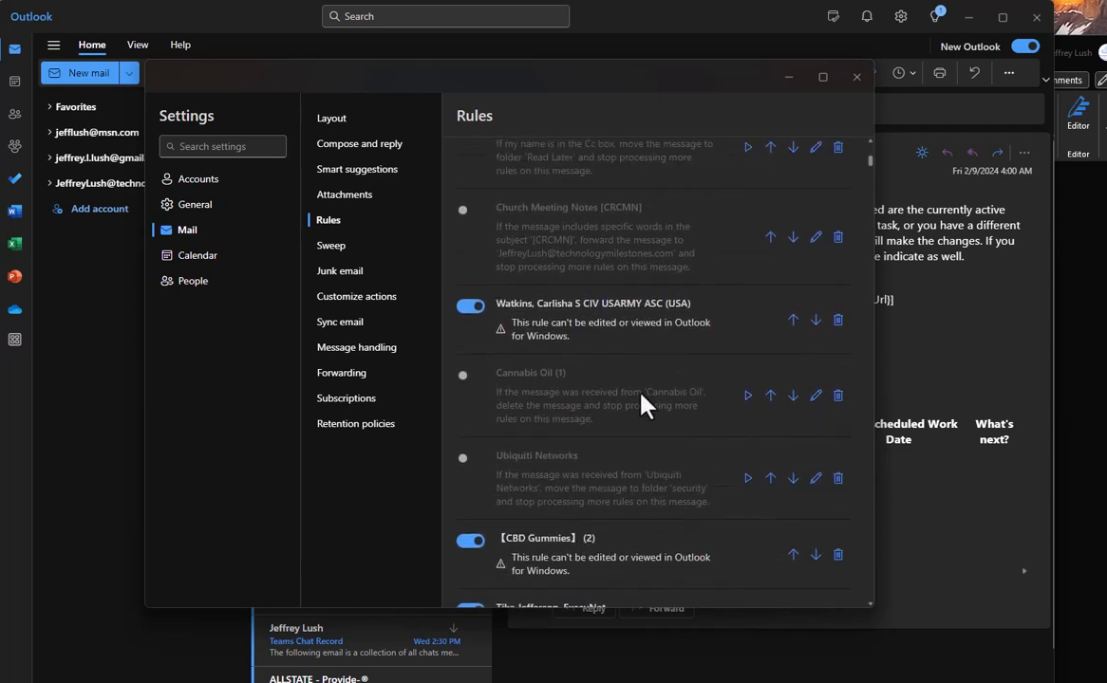
pyautogui.click(857, 78)
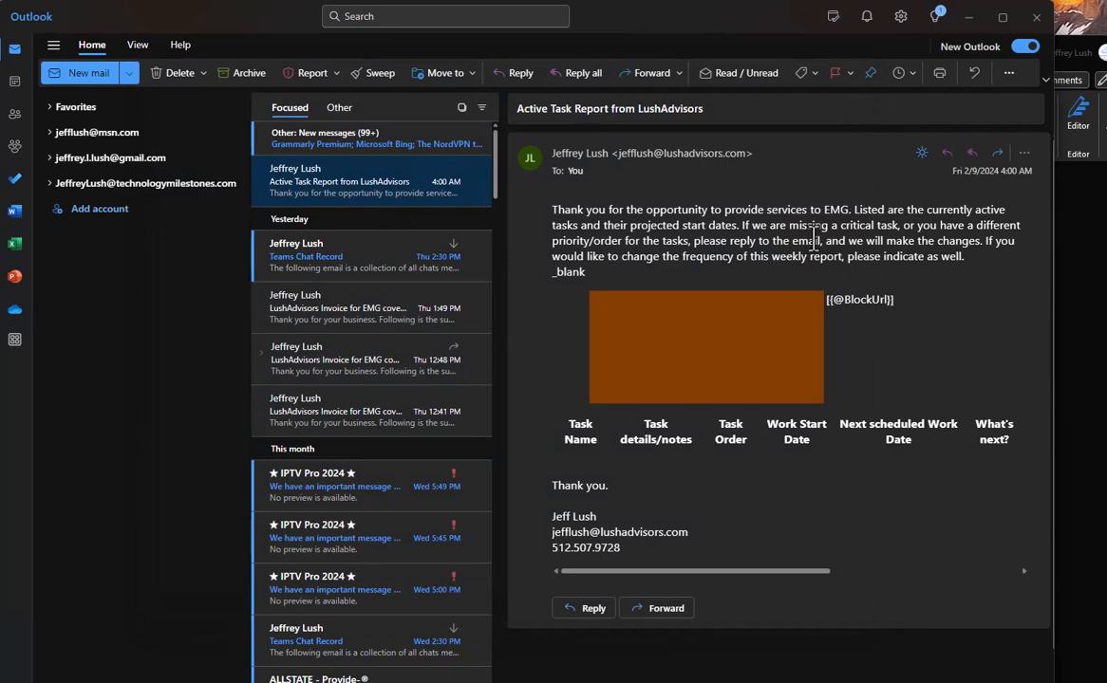
pyautogui.hotkey('alt', 'Tab')
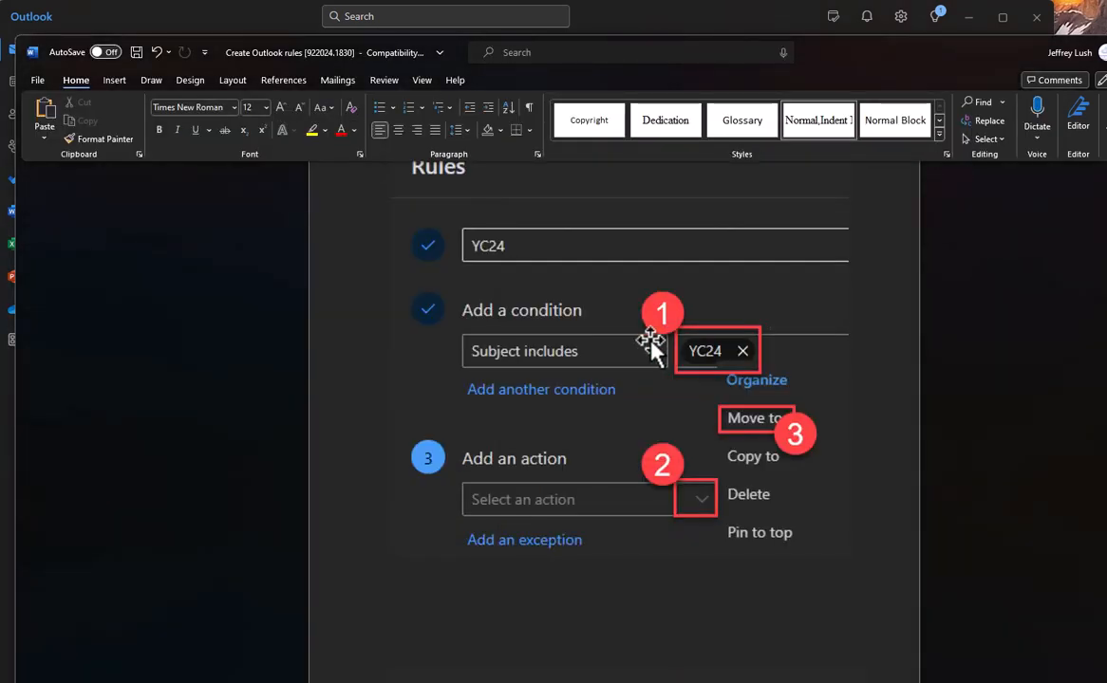
pyautogui.scroll(-15, 652, 343)
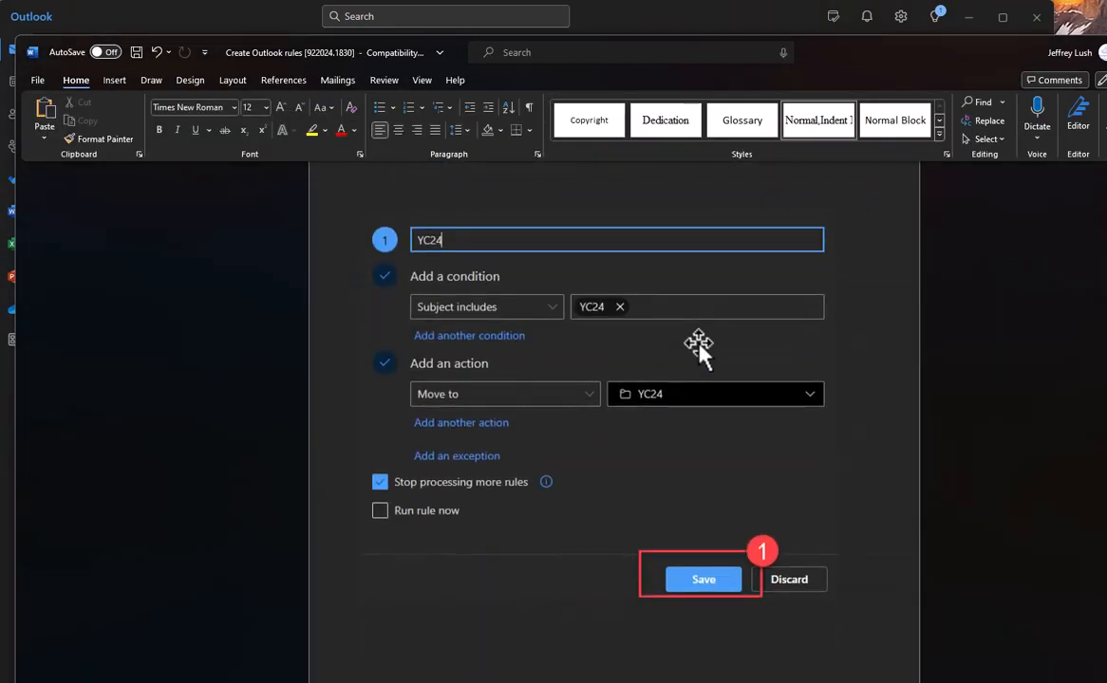
pyautogui.scroll(-4, 698, 344)
pyautogui.click(726, 26)
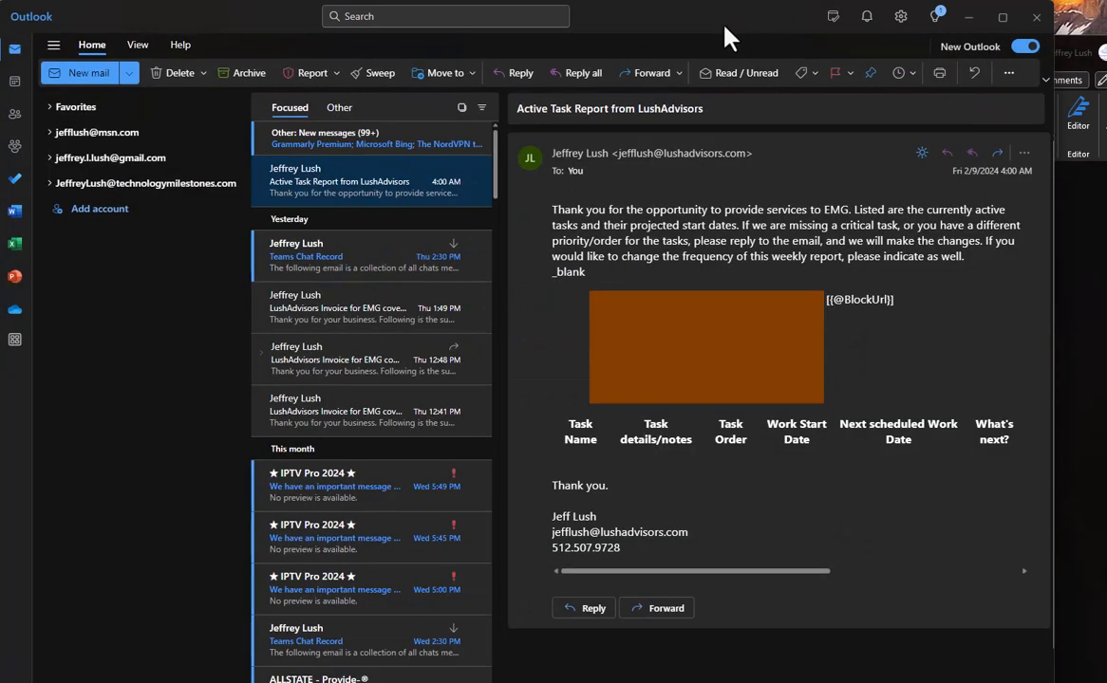
# Open the YC24 folder in the folder pane to see its two moved messages.
pyautogui.rightClick(125, 136)
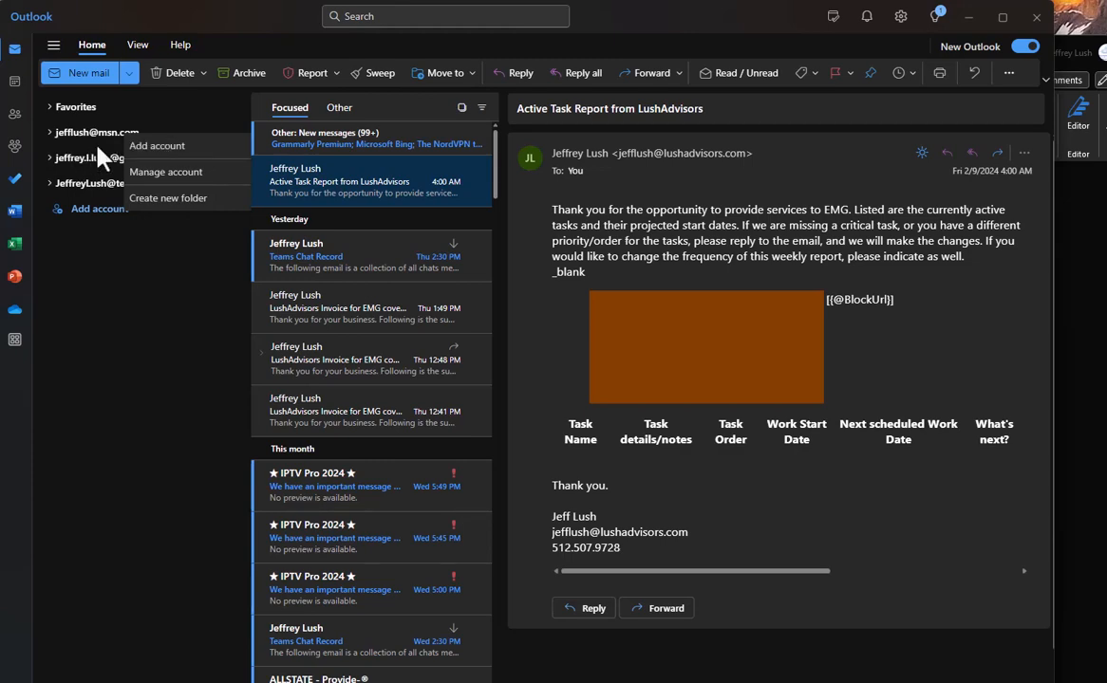
pyautogui.click(167, 199)
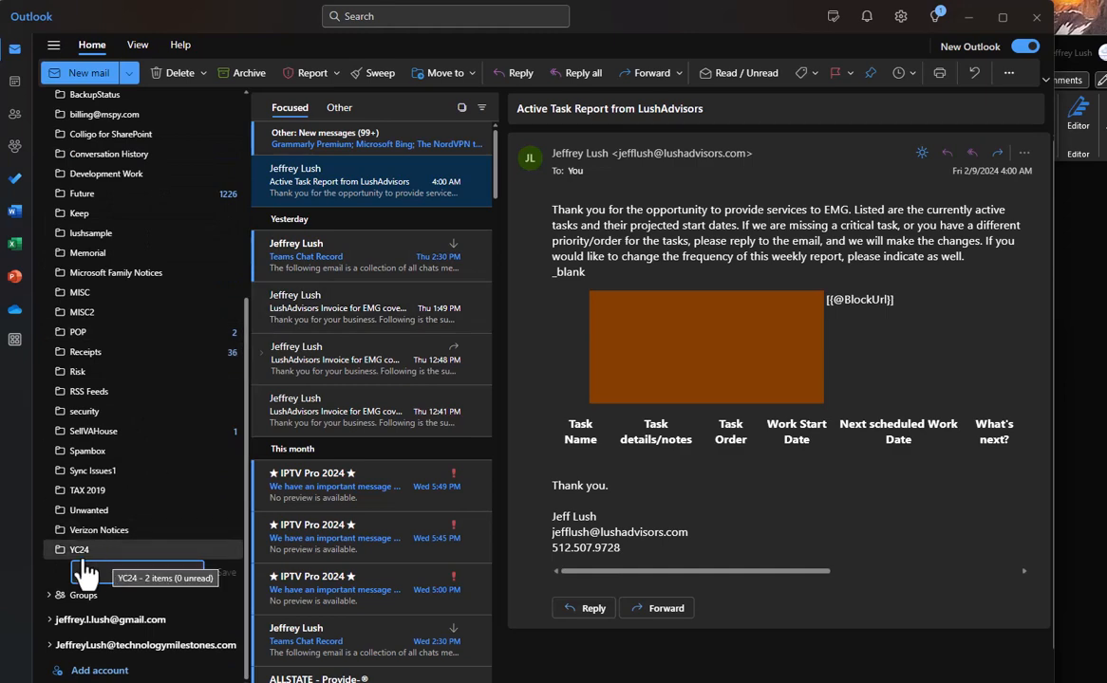
pyautogui.click(155, 551)
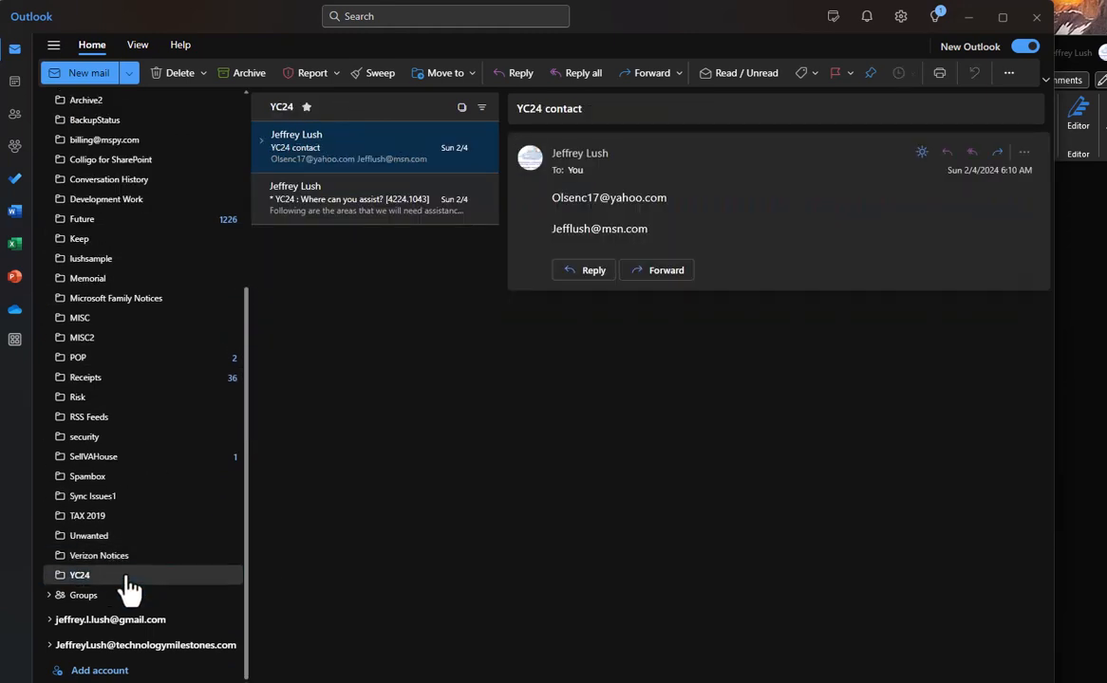
# Create a test subfolder 'sssss' under Inbox.
pyautogui.scroll(3, 149, 249)
pyautogui.scroll(2, 147, 249)
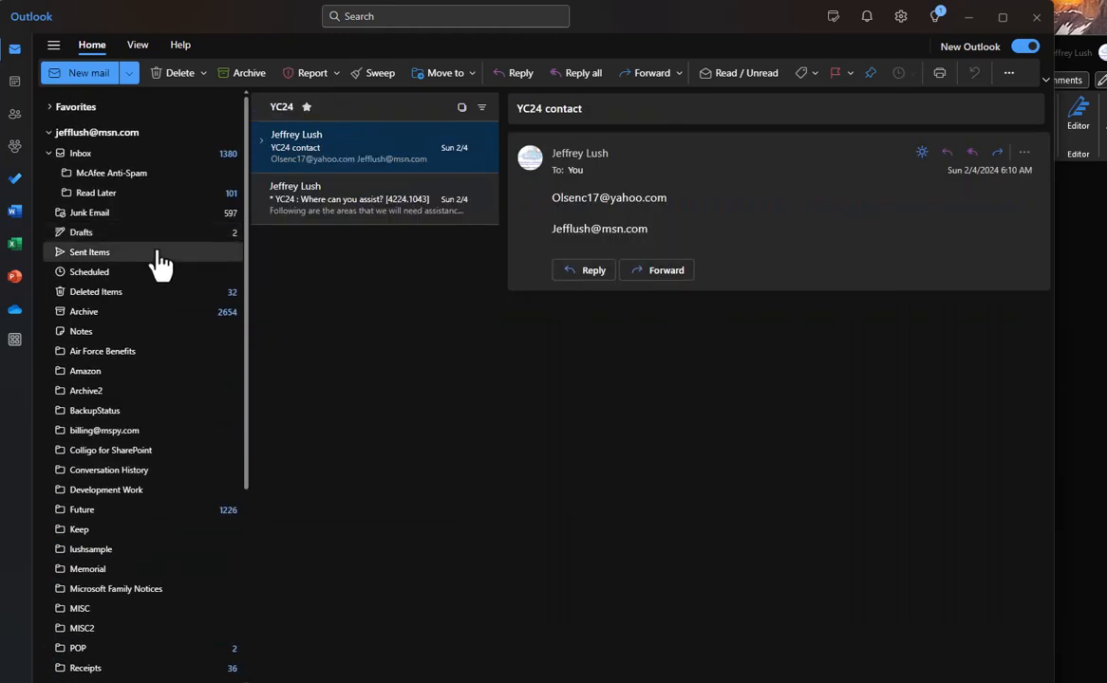
pyautogui.rightClick(80, 154)
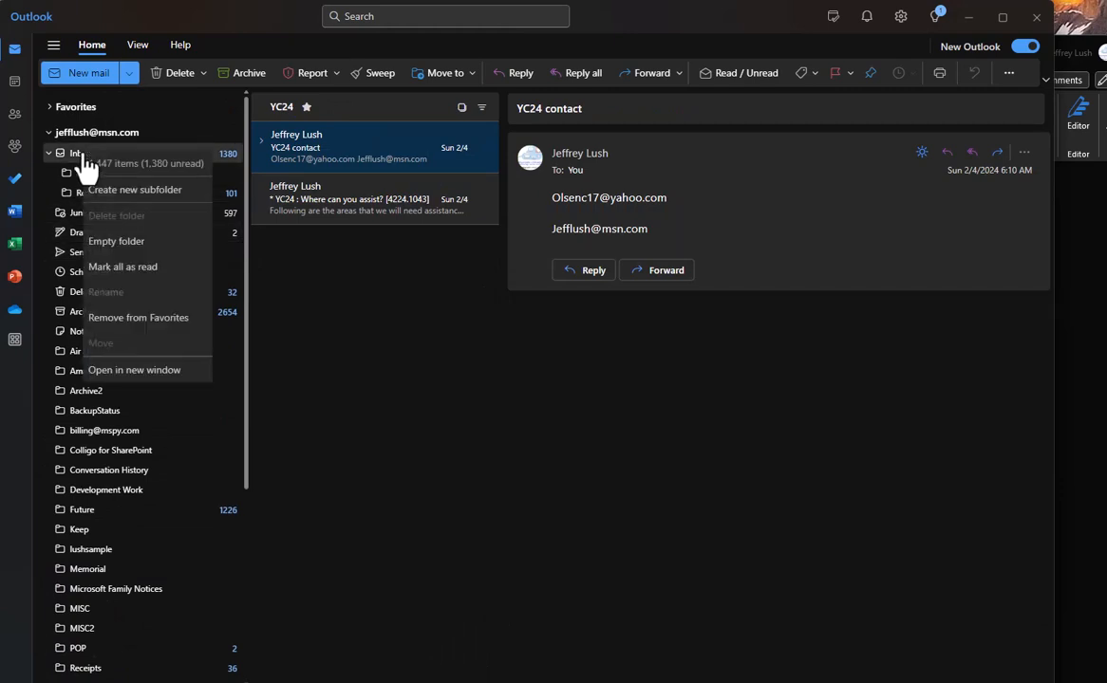
pyautogui.click(160, 202)
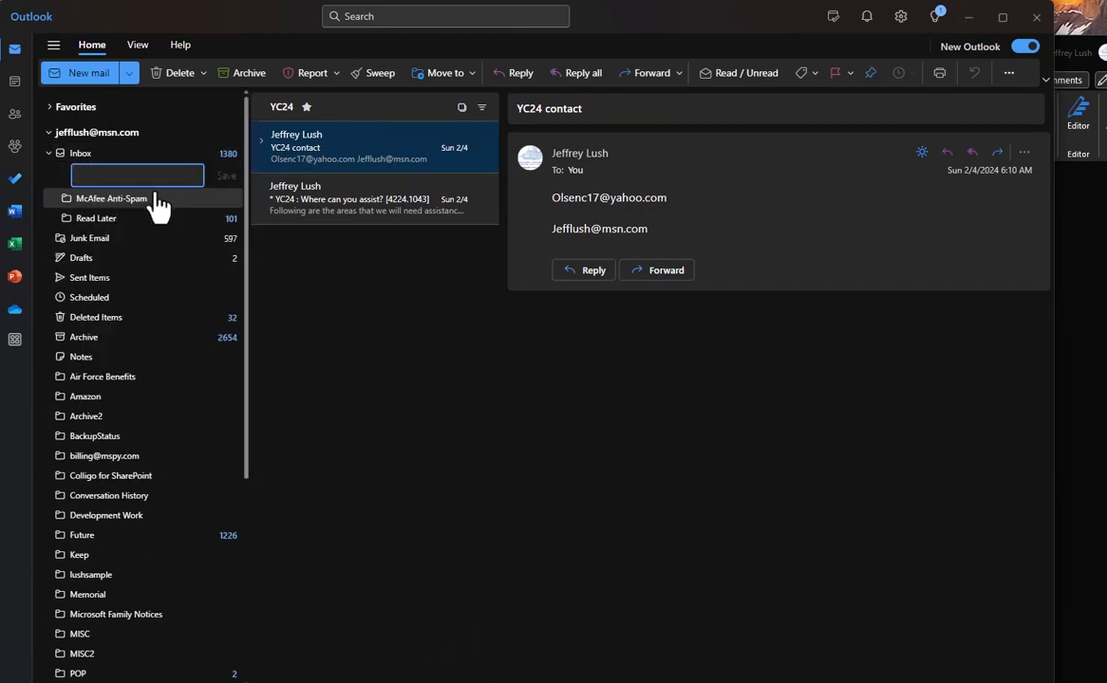
pyautogui.write('sssss')
pyautogui.click(224, 176)
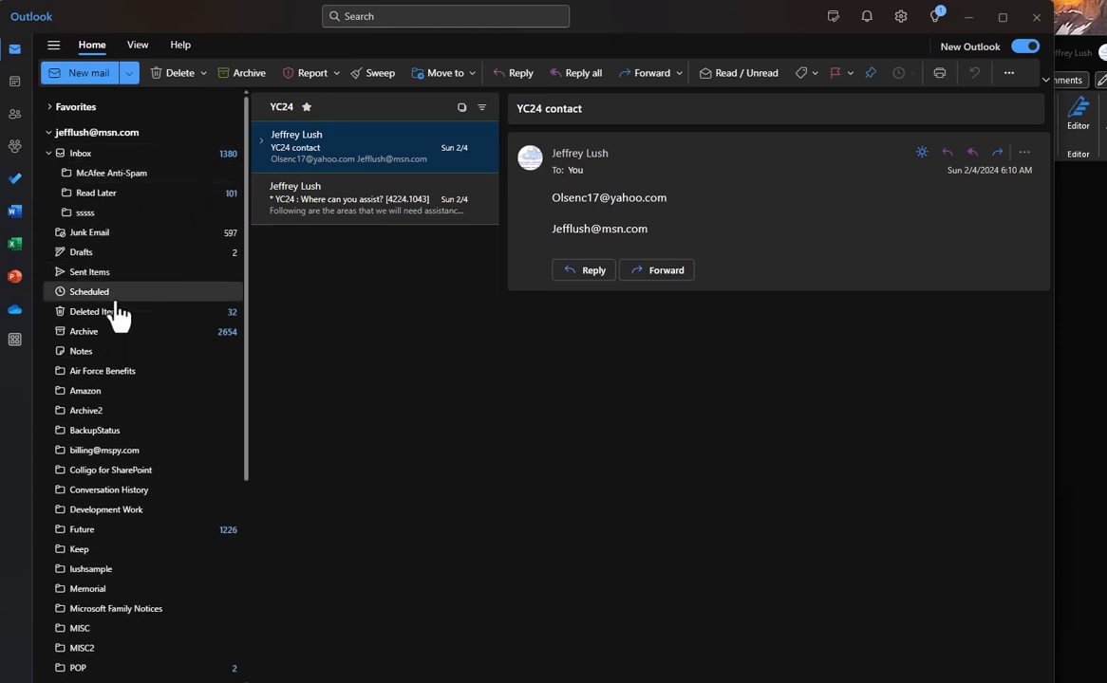
# Delete the sssss folder to Deleted Items and reopen the YC24 folder.
pyautogui.click(101, 219)
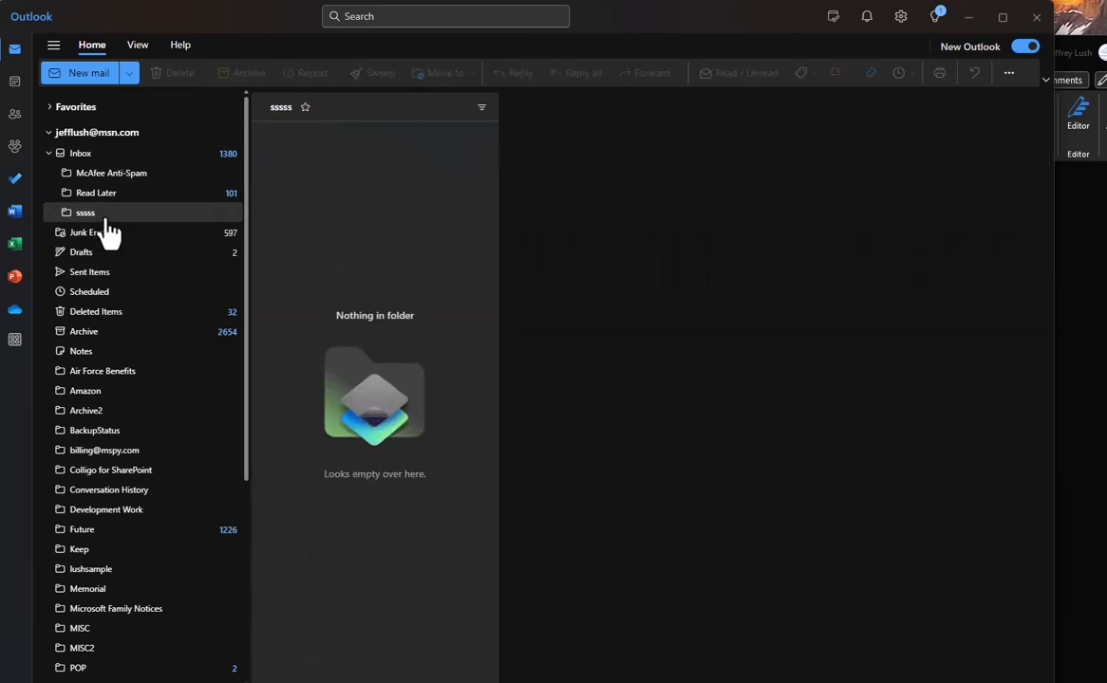
pyautogui.rightClick(106, 221)
pyautogui.click(168, 280)
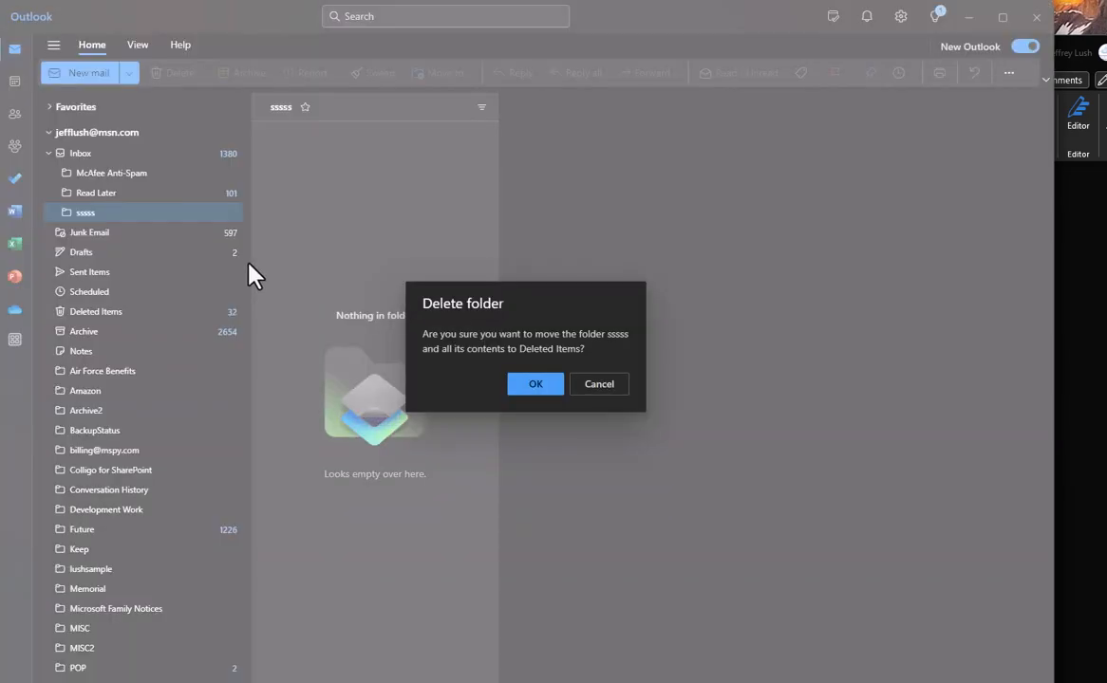
pyautogui.click(536, 384)
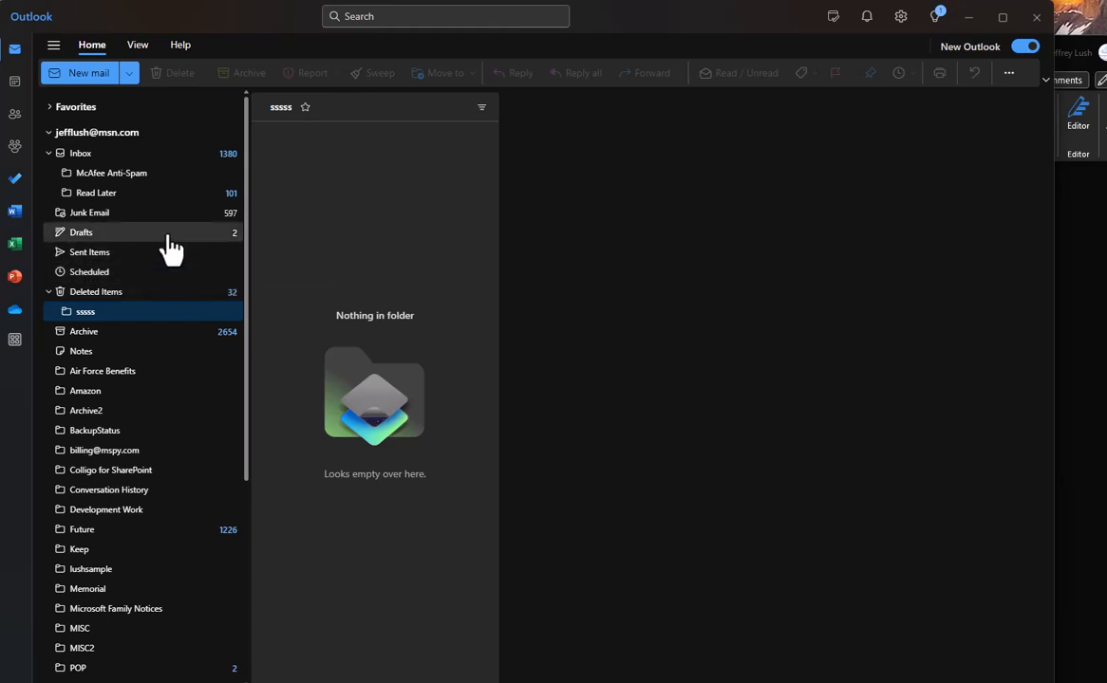
pyautogui.scroll(-5, 194, 542)
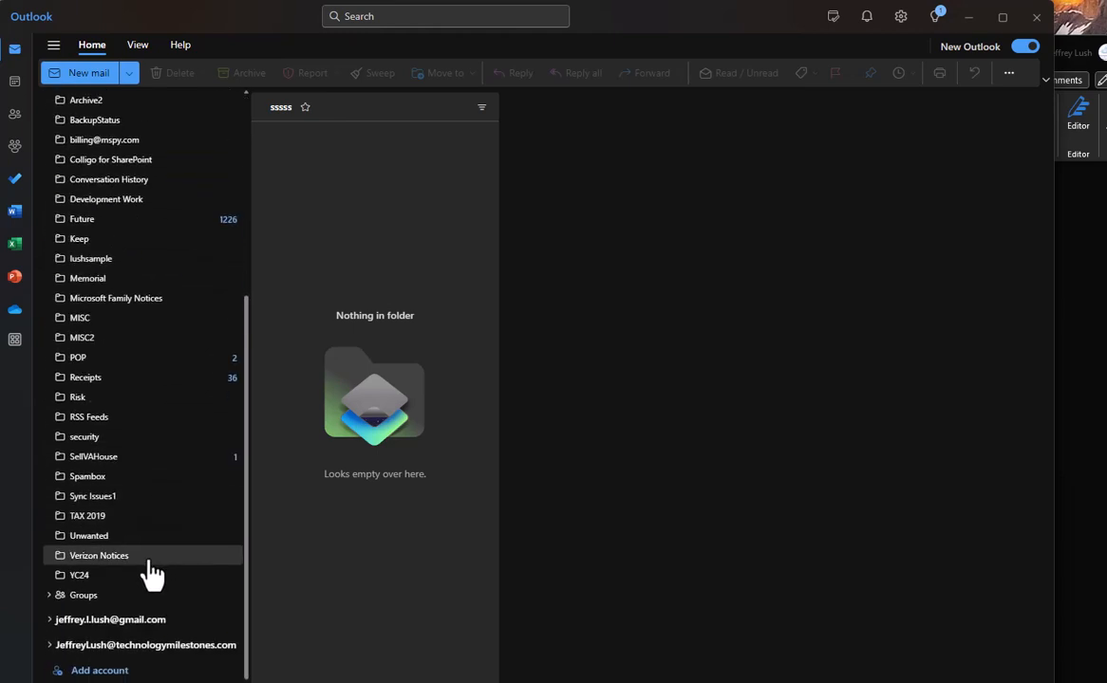
pyautogui.click(92, 583)
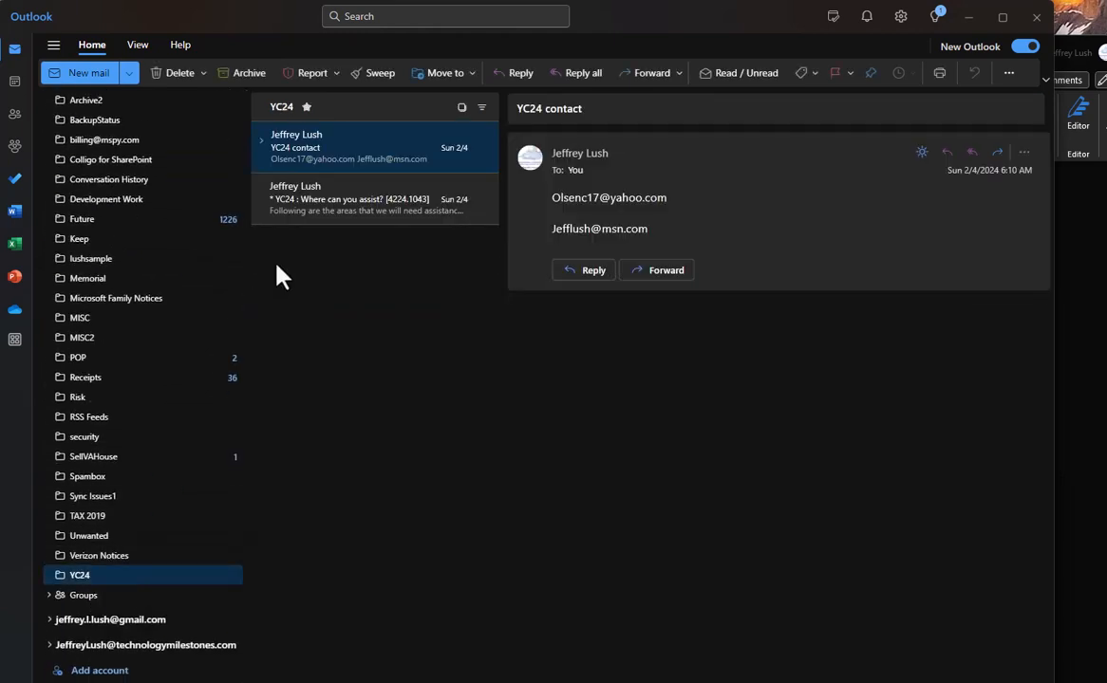